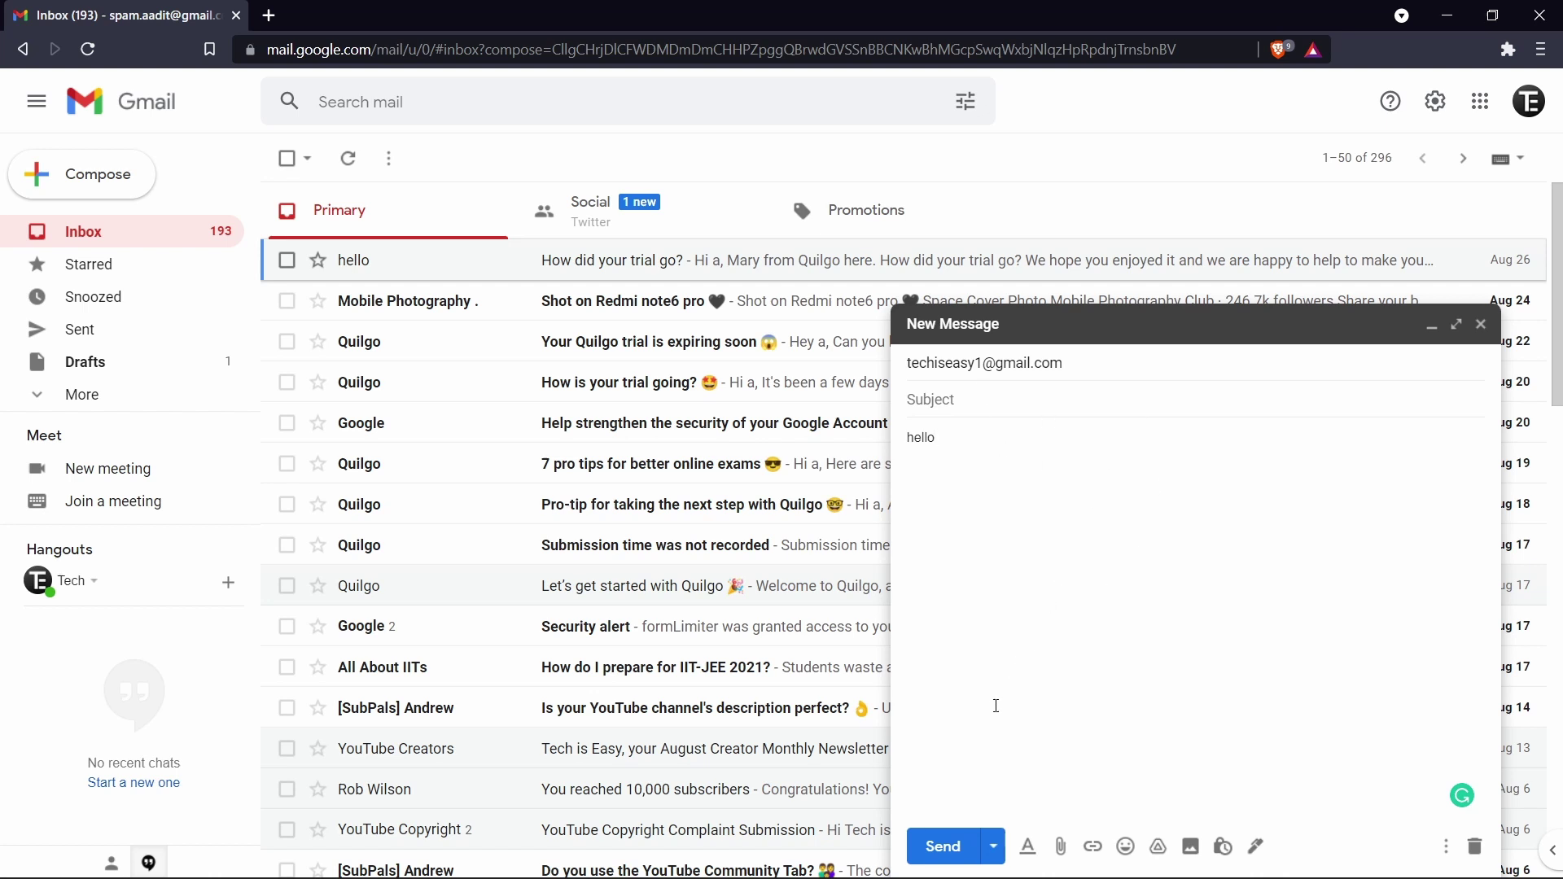
Step: Send the drafted message whose body says hello
click(941, 847)
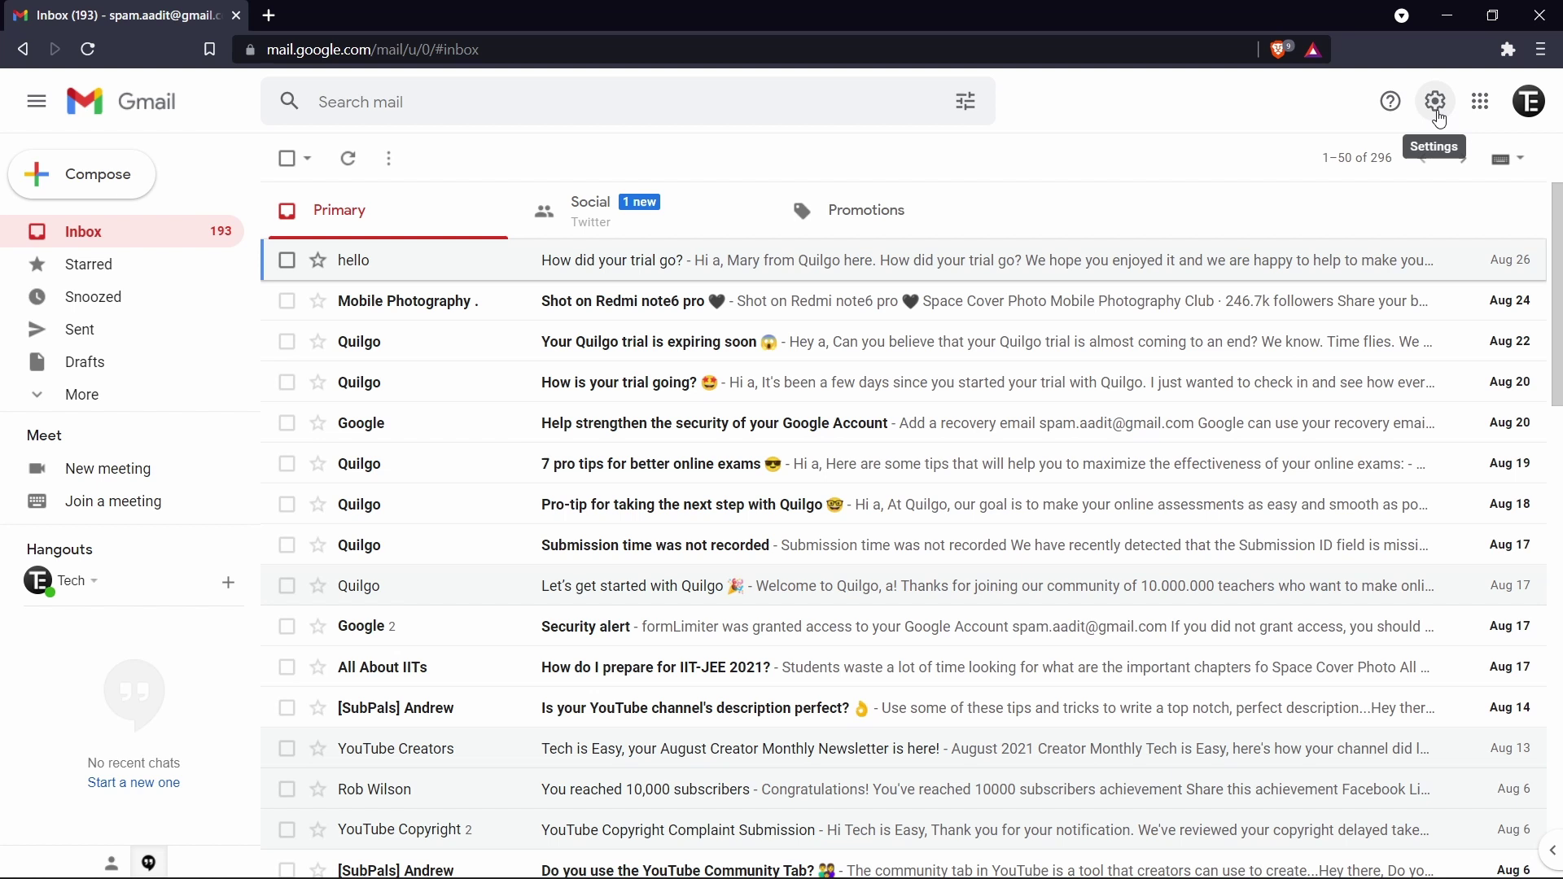
Step: In the full settings page, change the Undo Send cancellation period to 30 seconds and save
click(1437, 106)
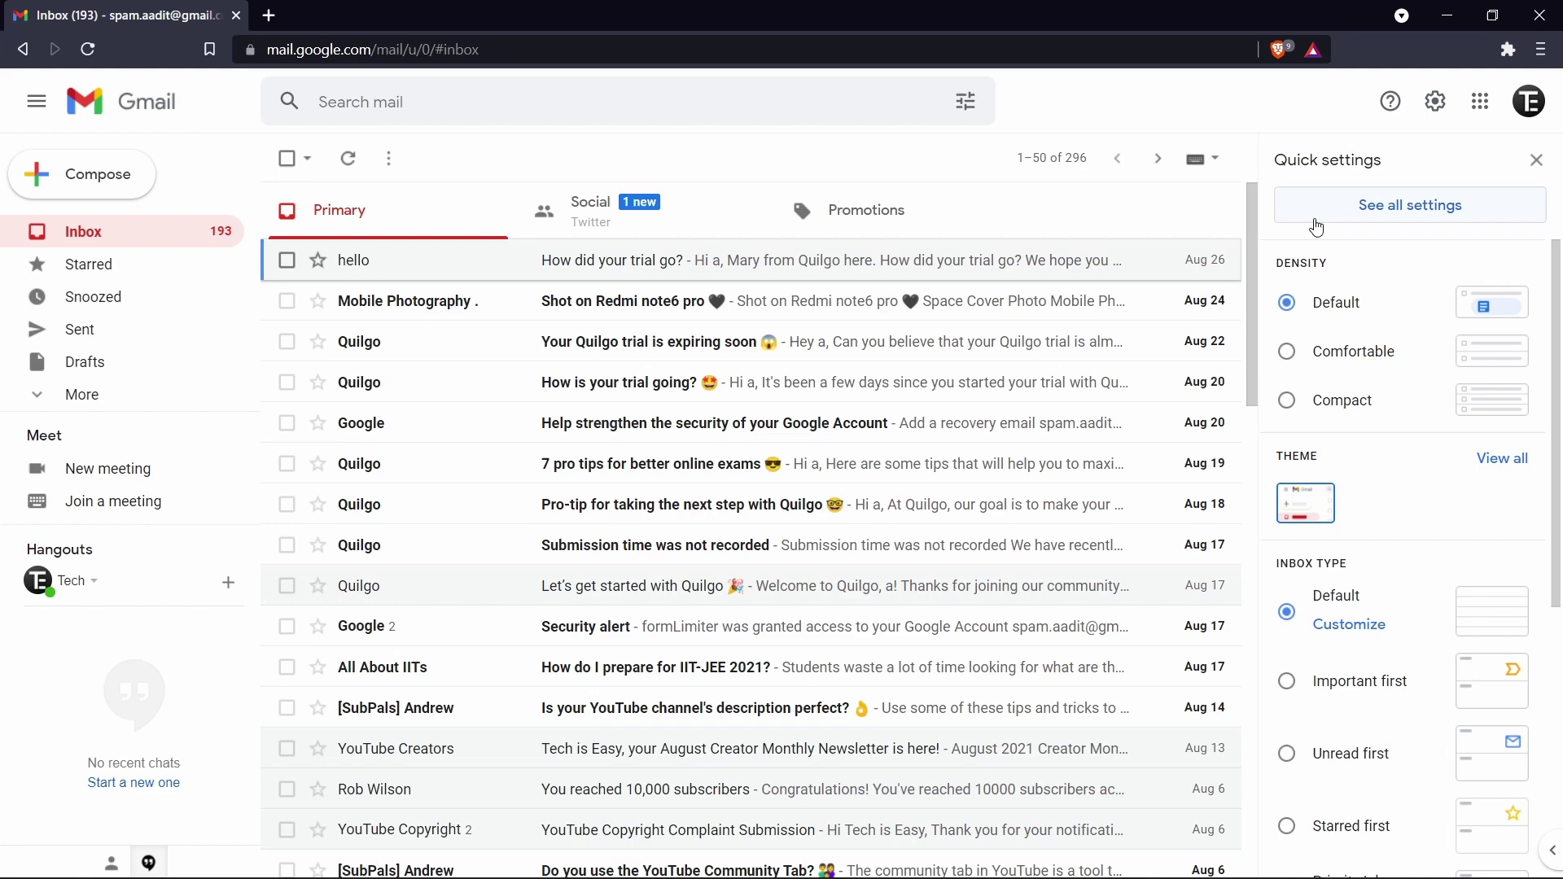
click(1435, 218)
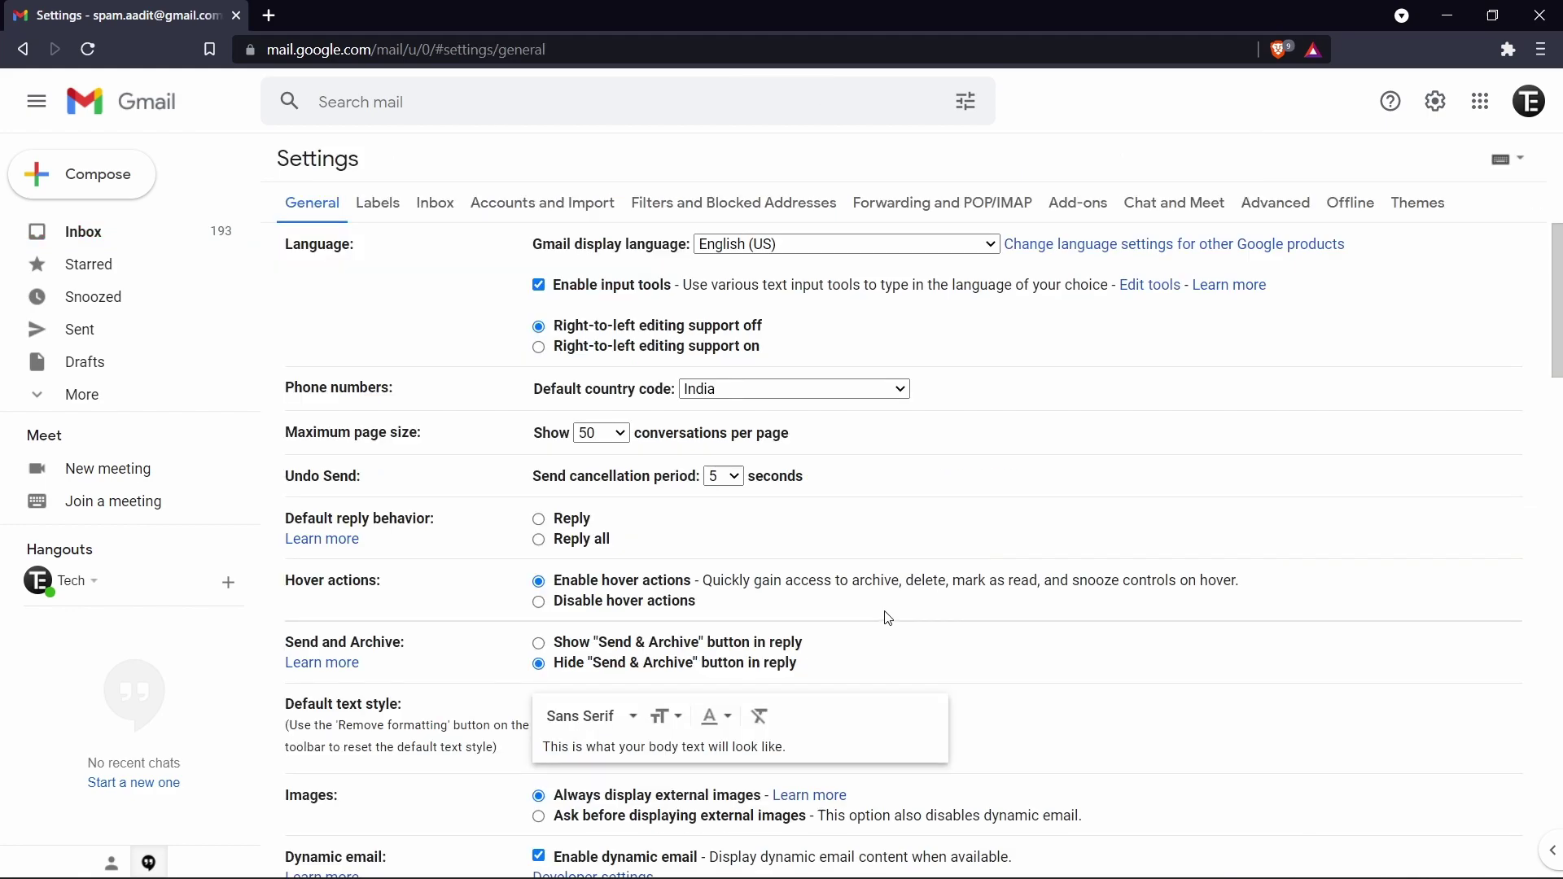
scroll(888, 618, down, 20)
scroll(333, 485, up, 20)
click(724, 476)
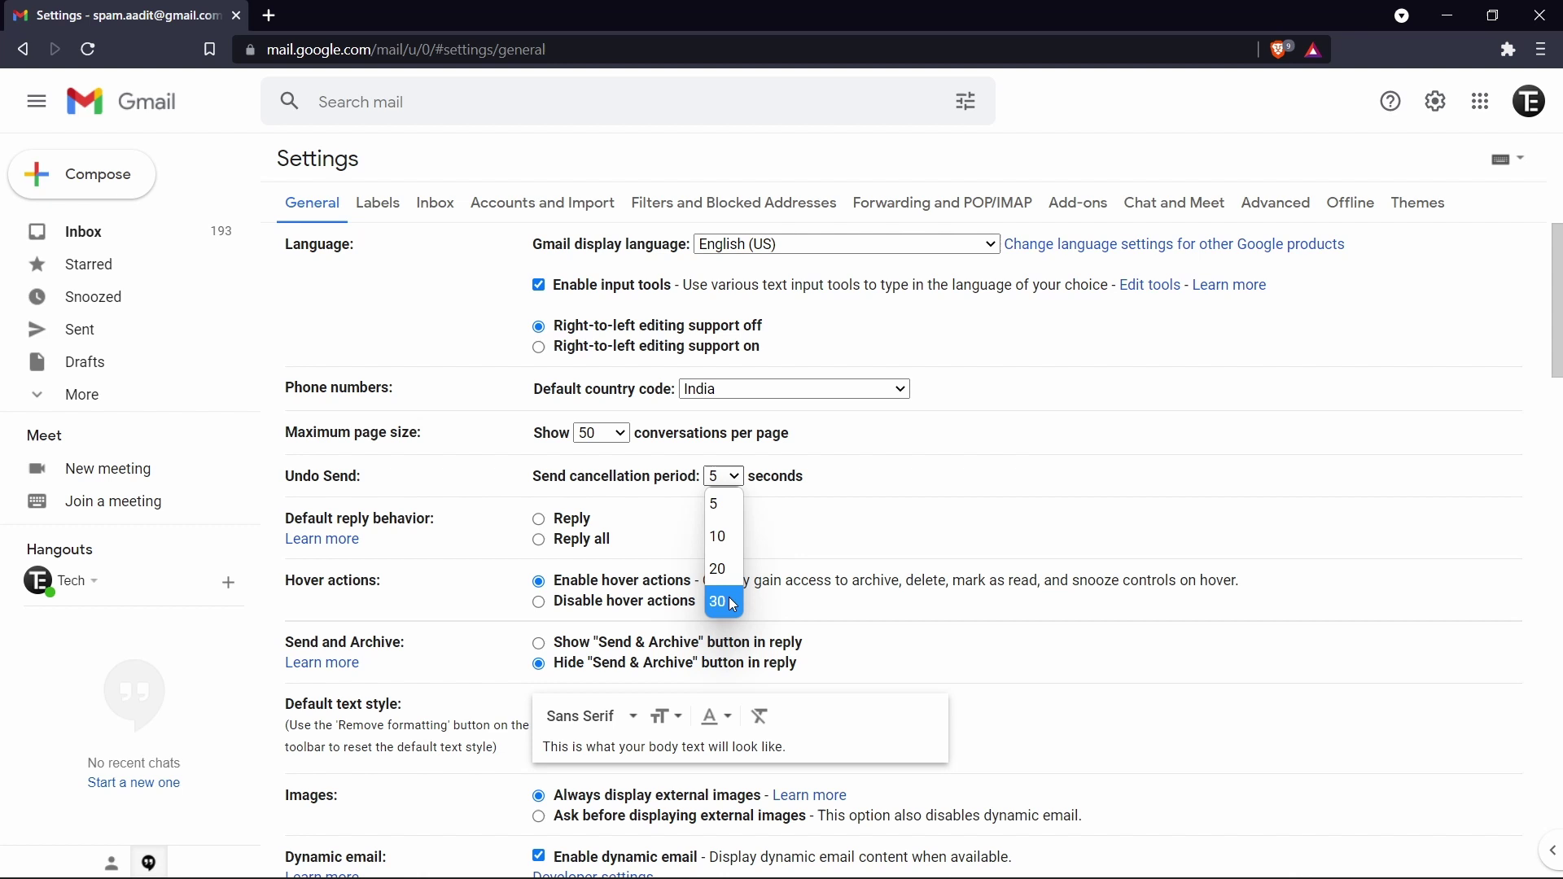
click(724, 603)
scroll(729, 600, down, 15)
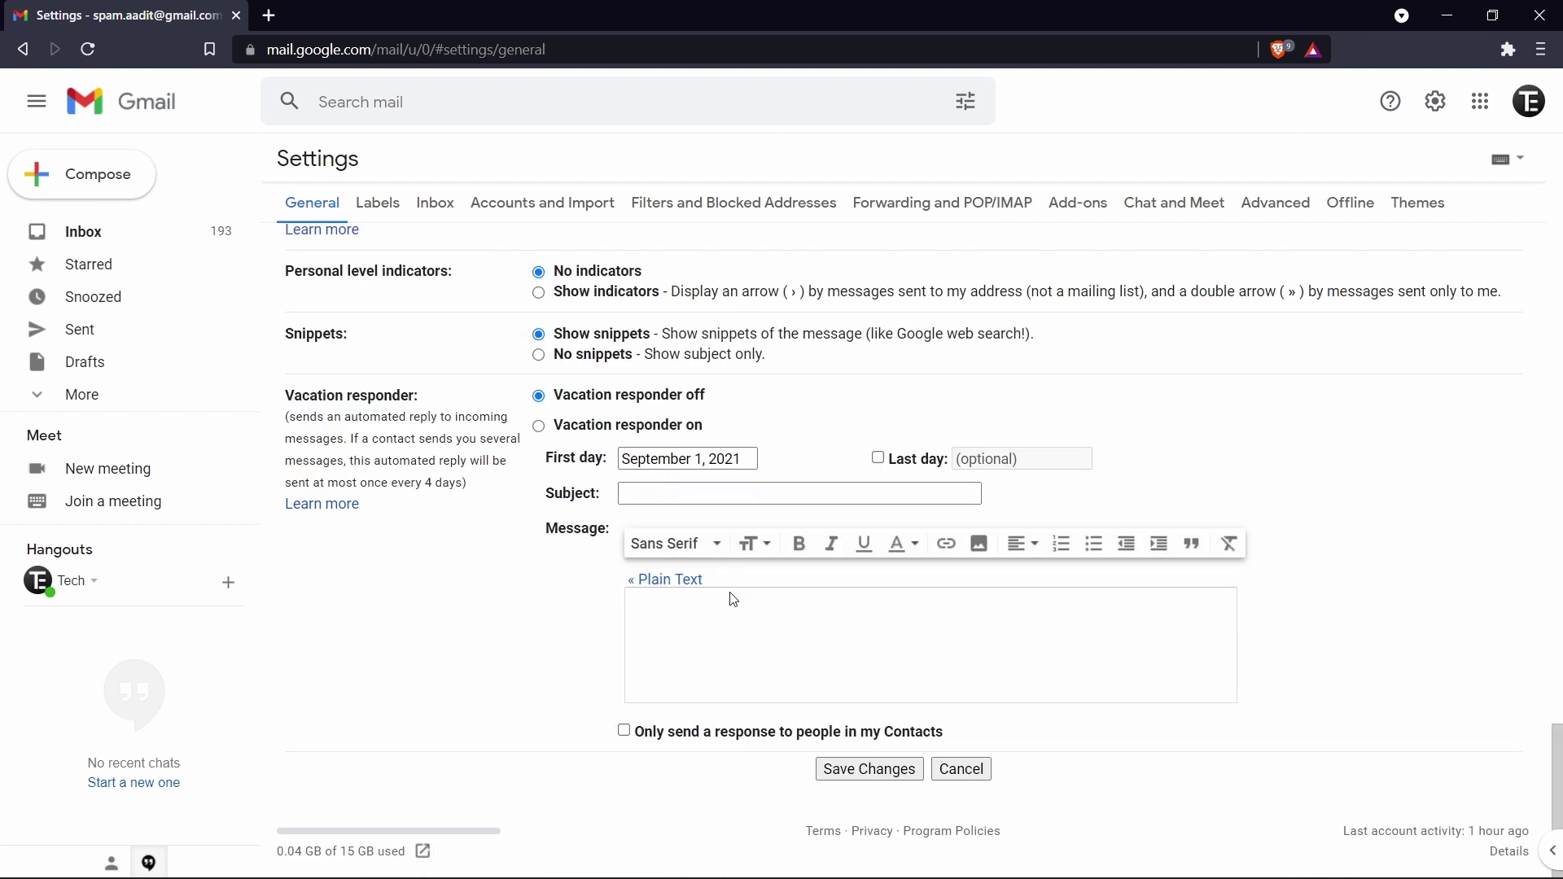
click(831, 774)
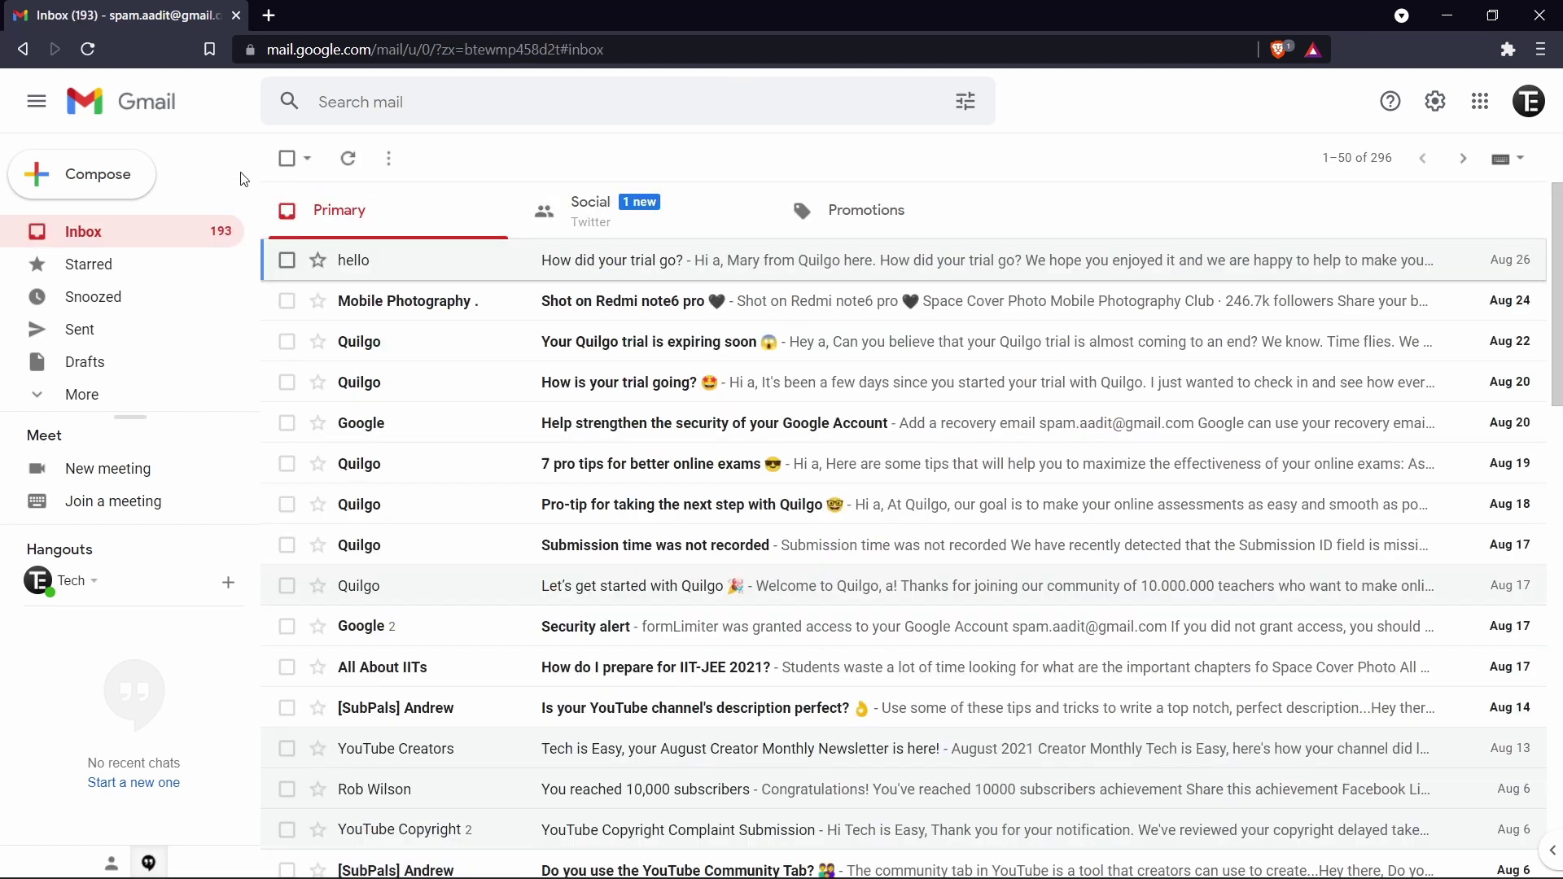
Step: Compose a message to the suggested recipient with subject 'hello' and send it
click(123, 180)
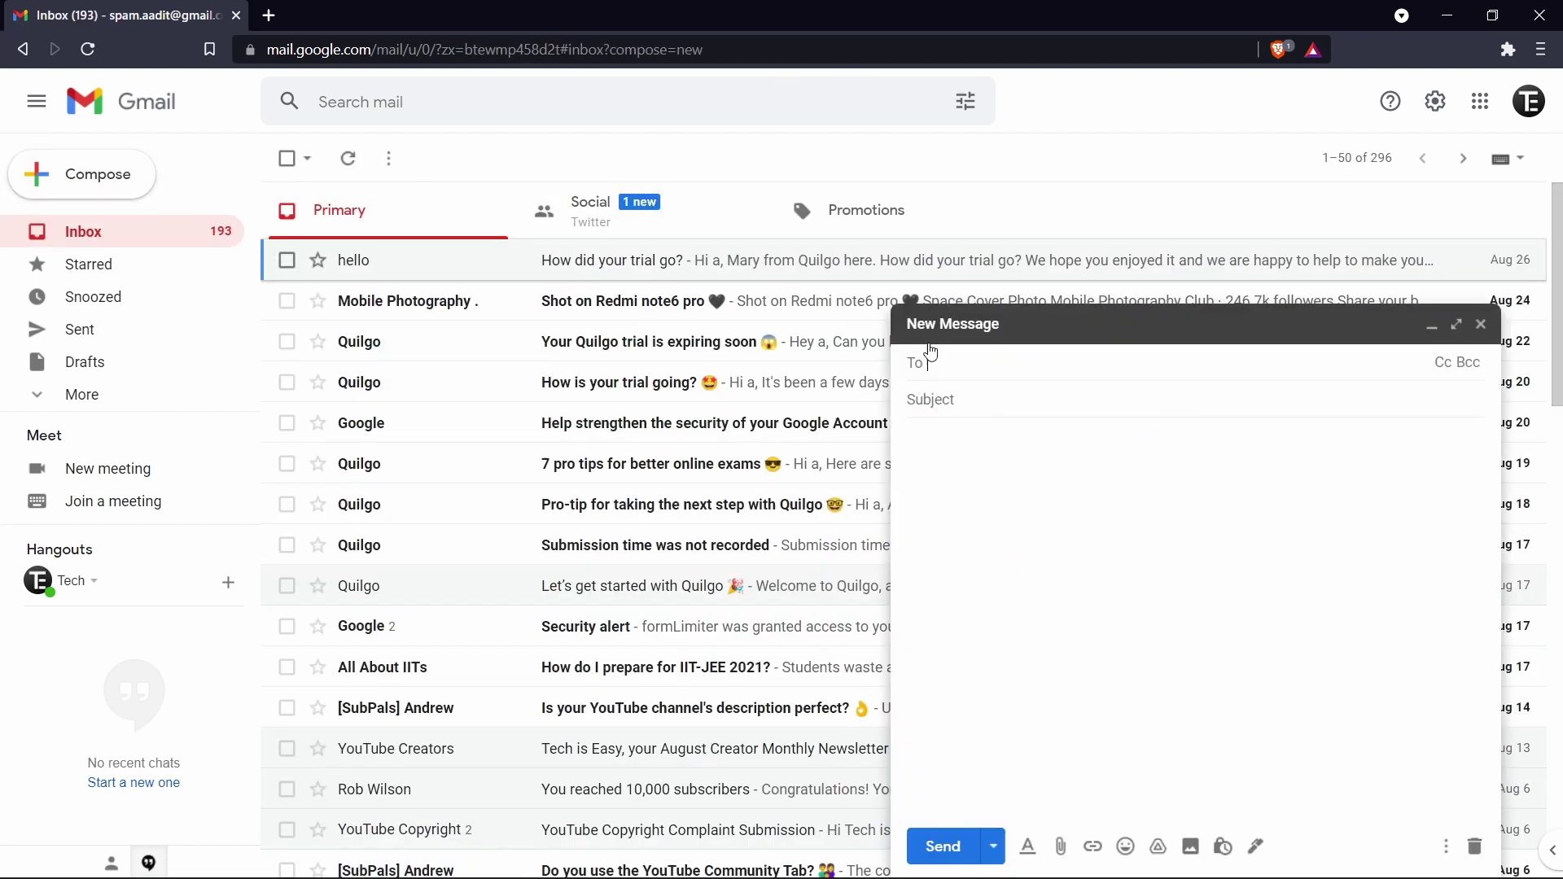
text(t)
key(Return)
key(Tab)
text(hel)
key(BackSpace)
text(llo)
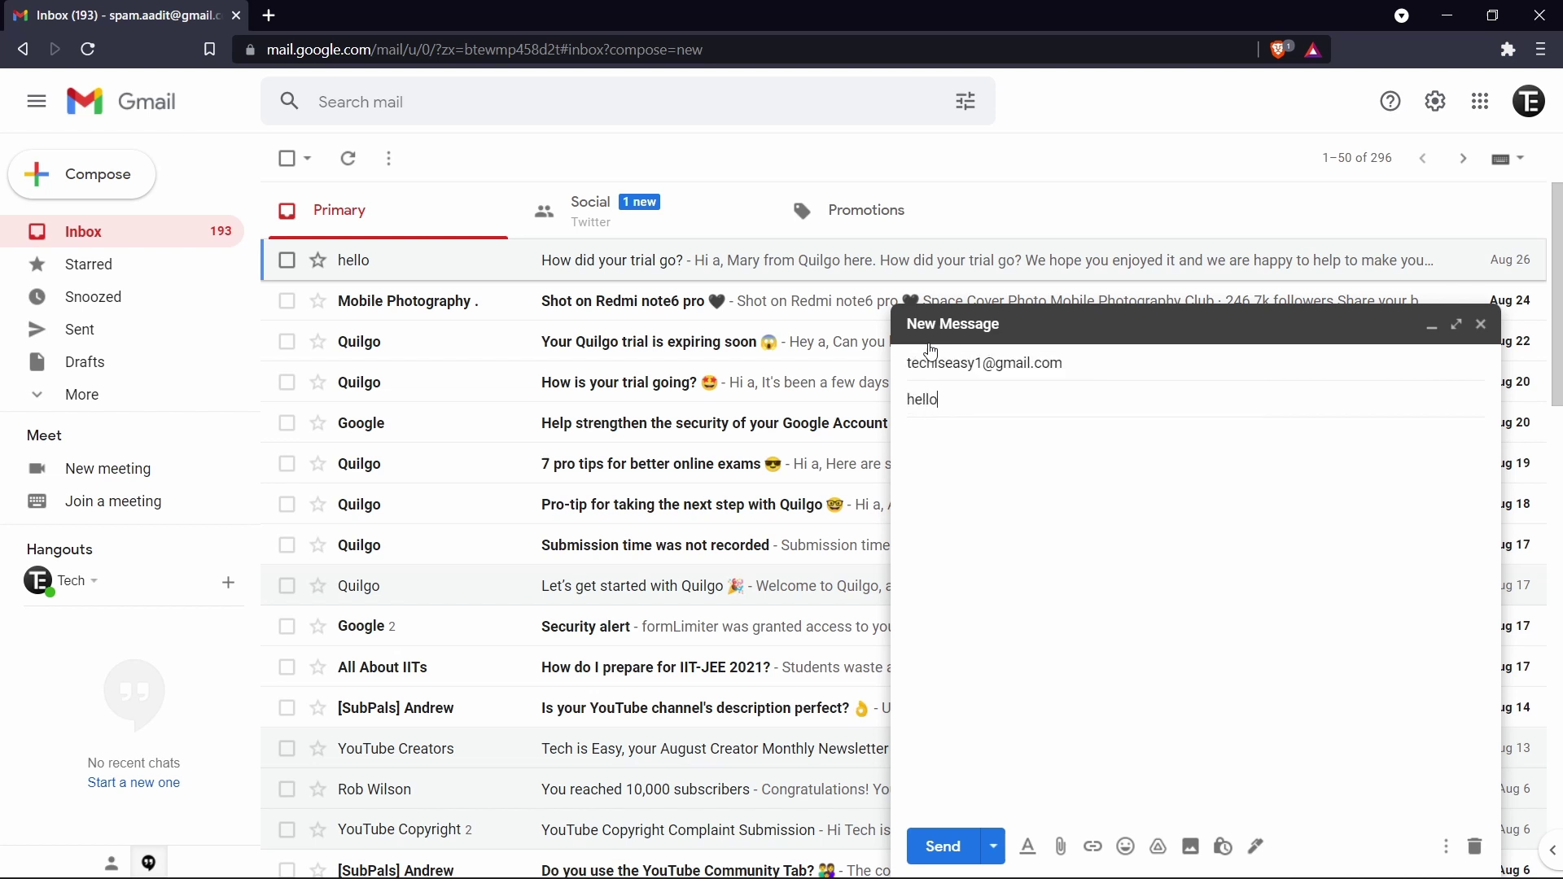
click(938, 845)
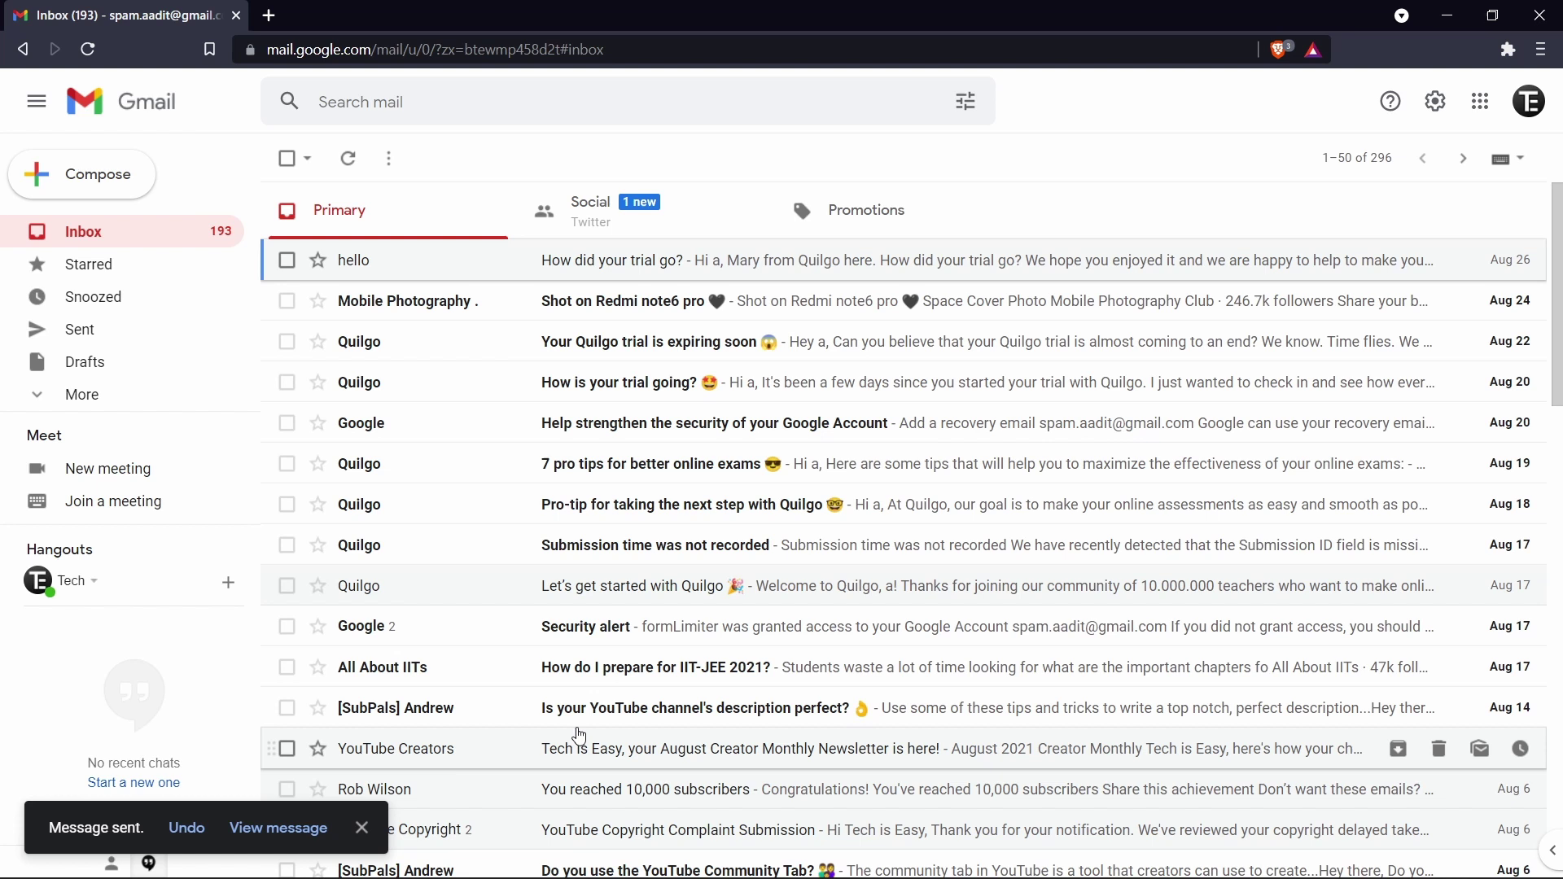
Step: Undo the send and close the reopened hello draft
click(190, 829)
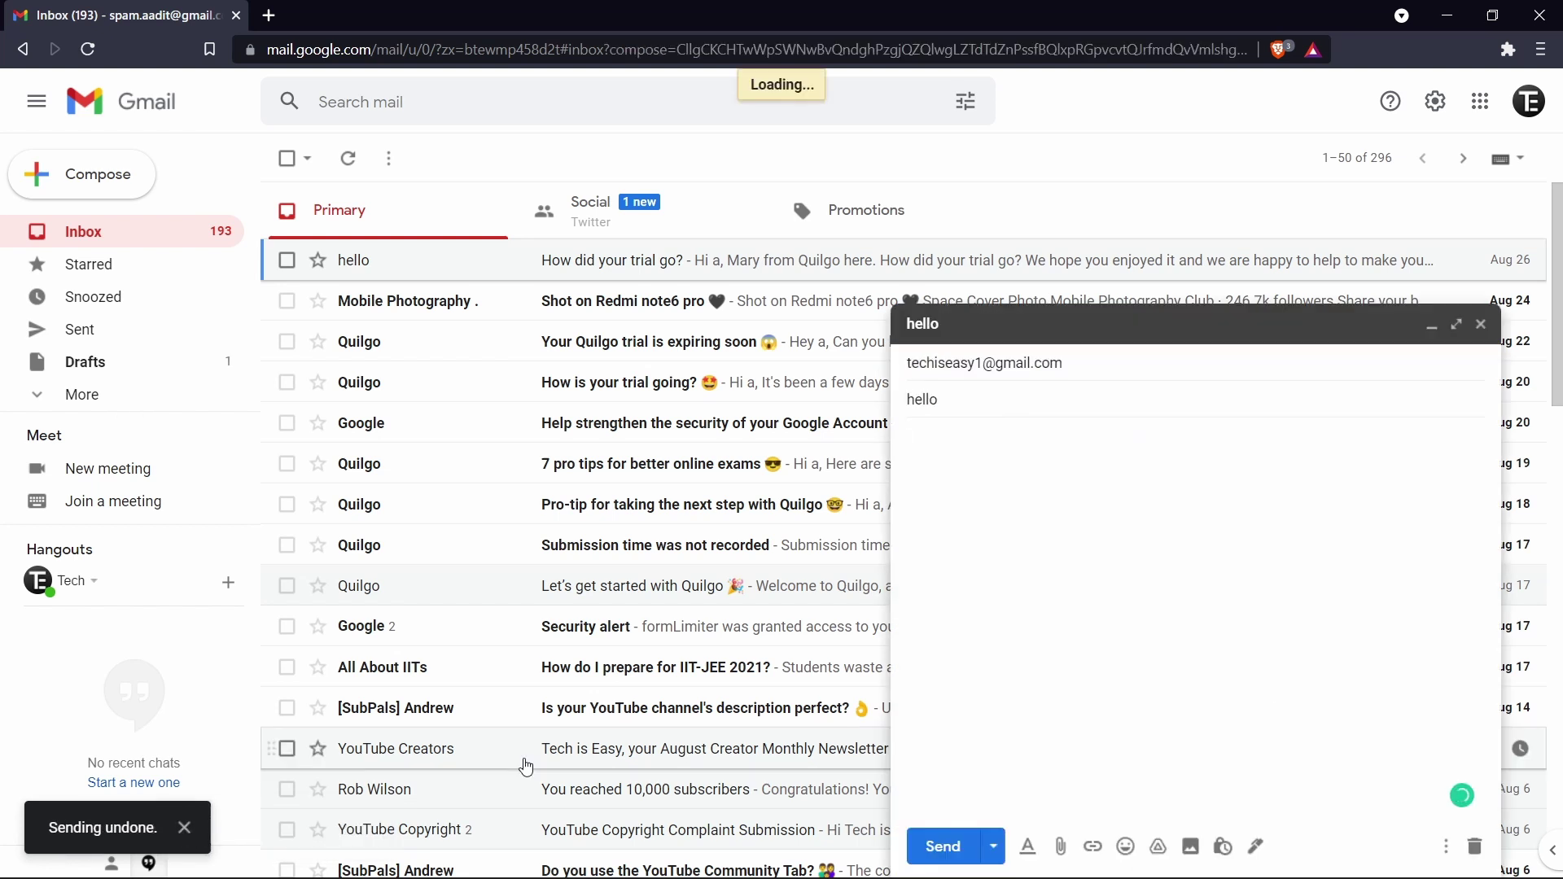
click(986, 454)
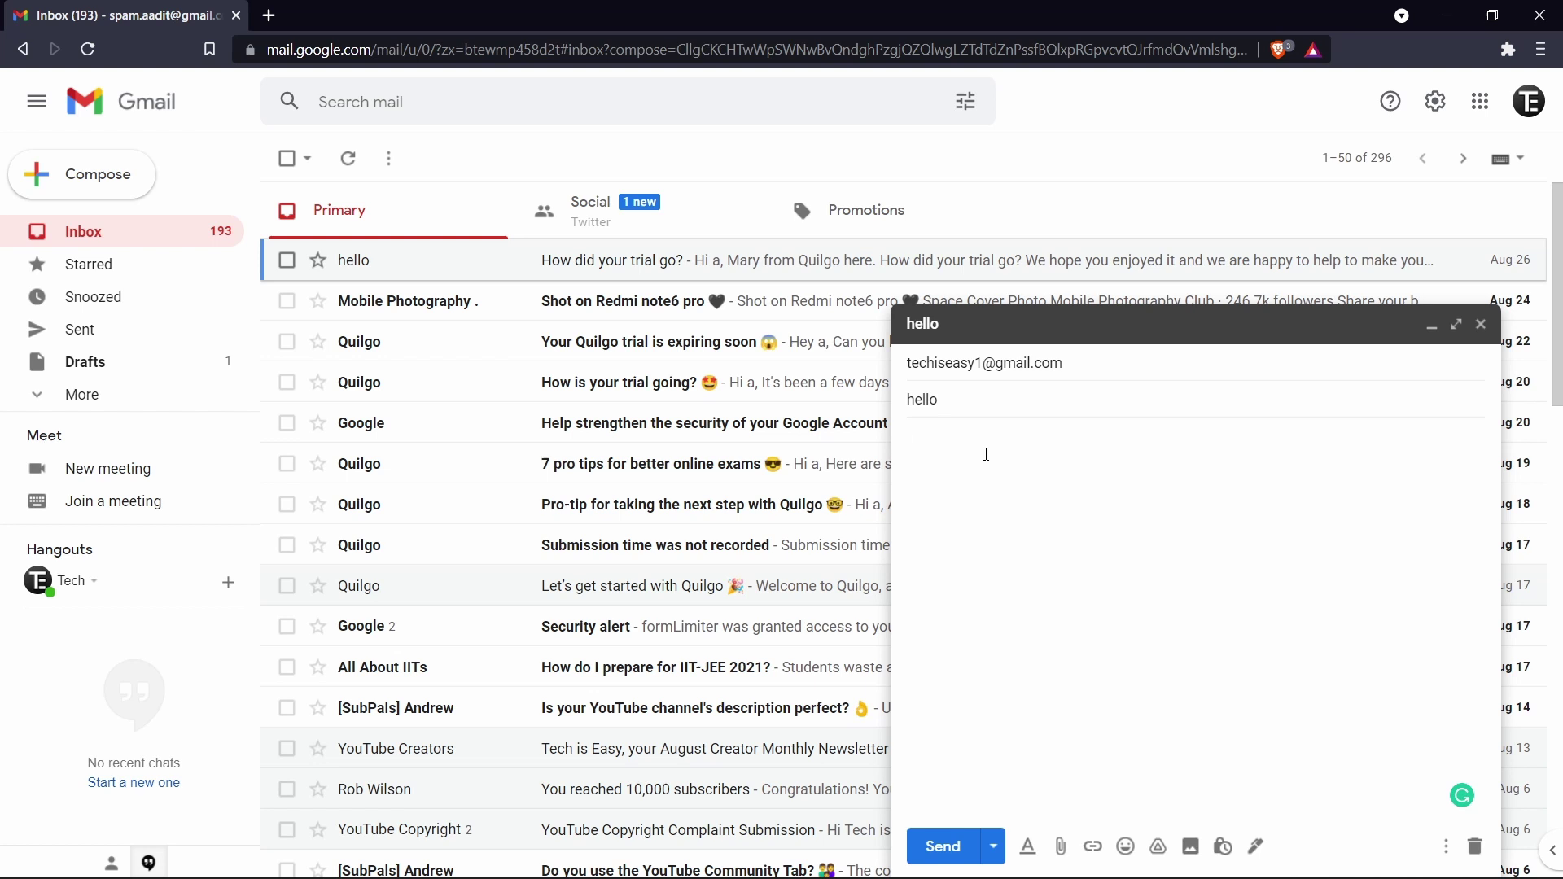
key(Escape)
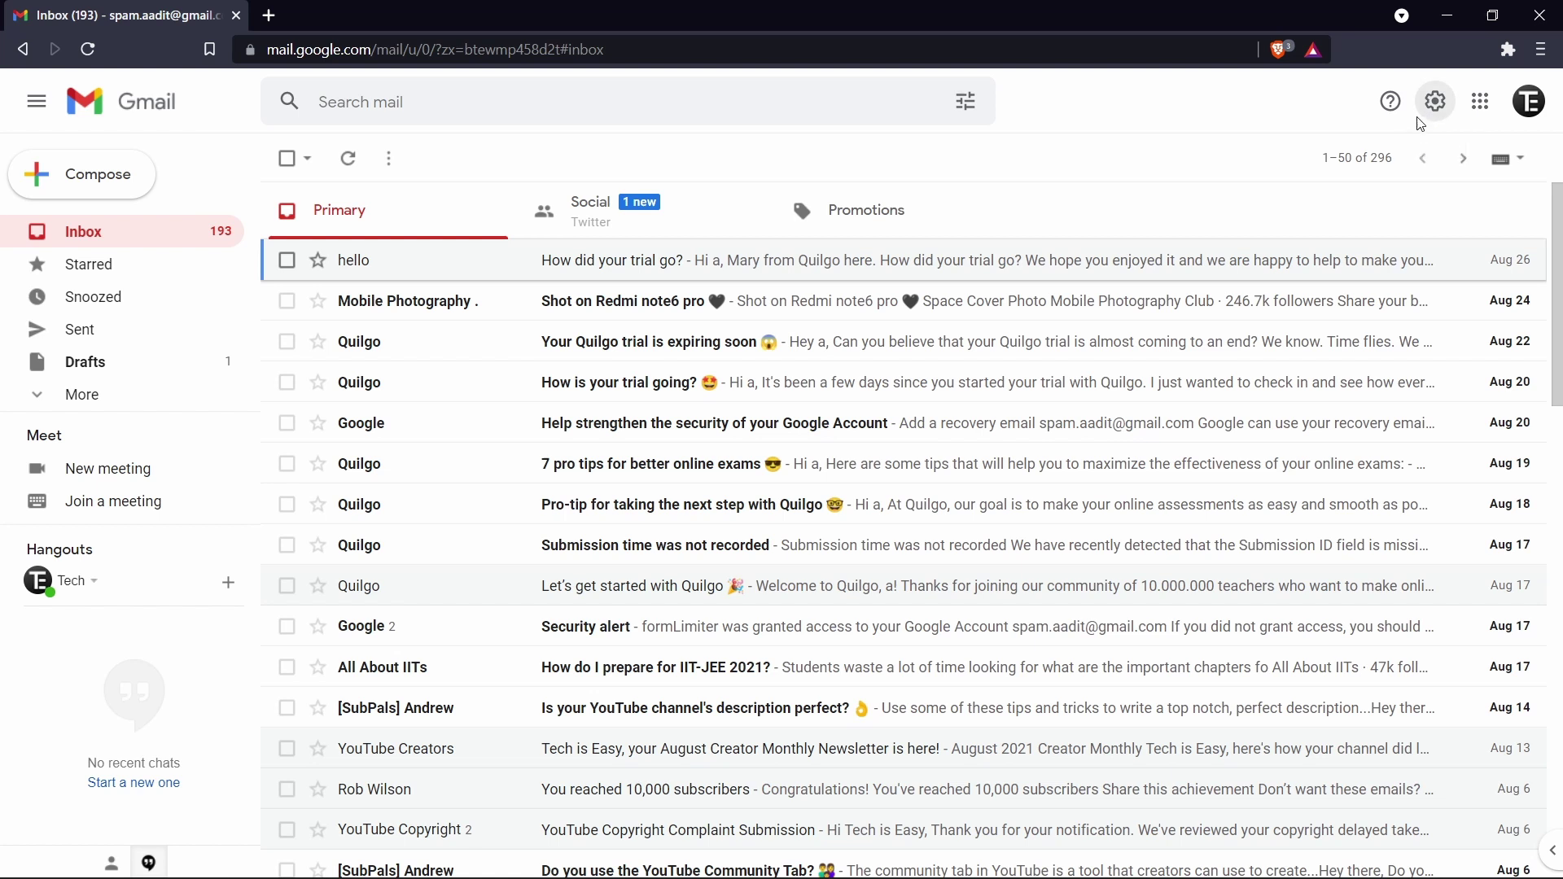
Step: From See all settings, scroll to Signature and choose Create new
click(1431, 113)
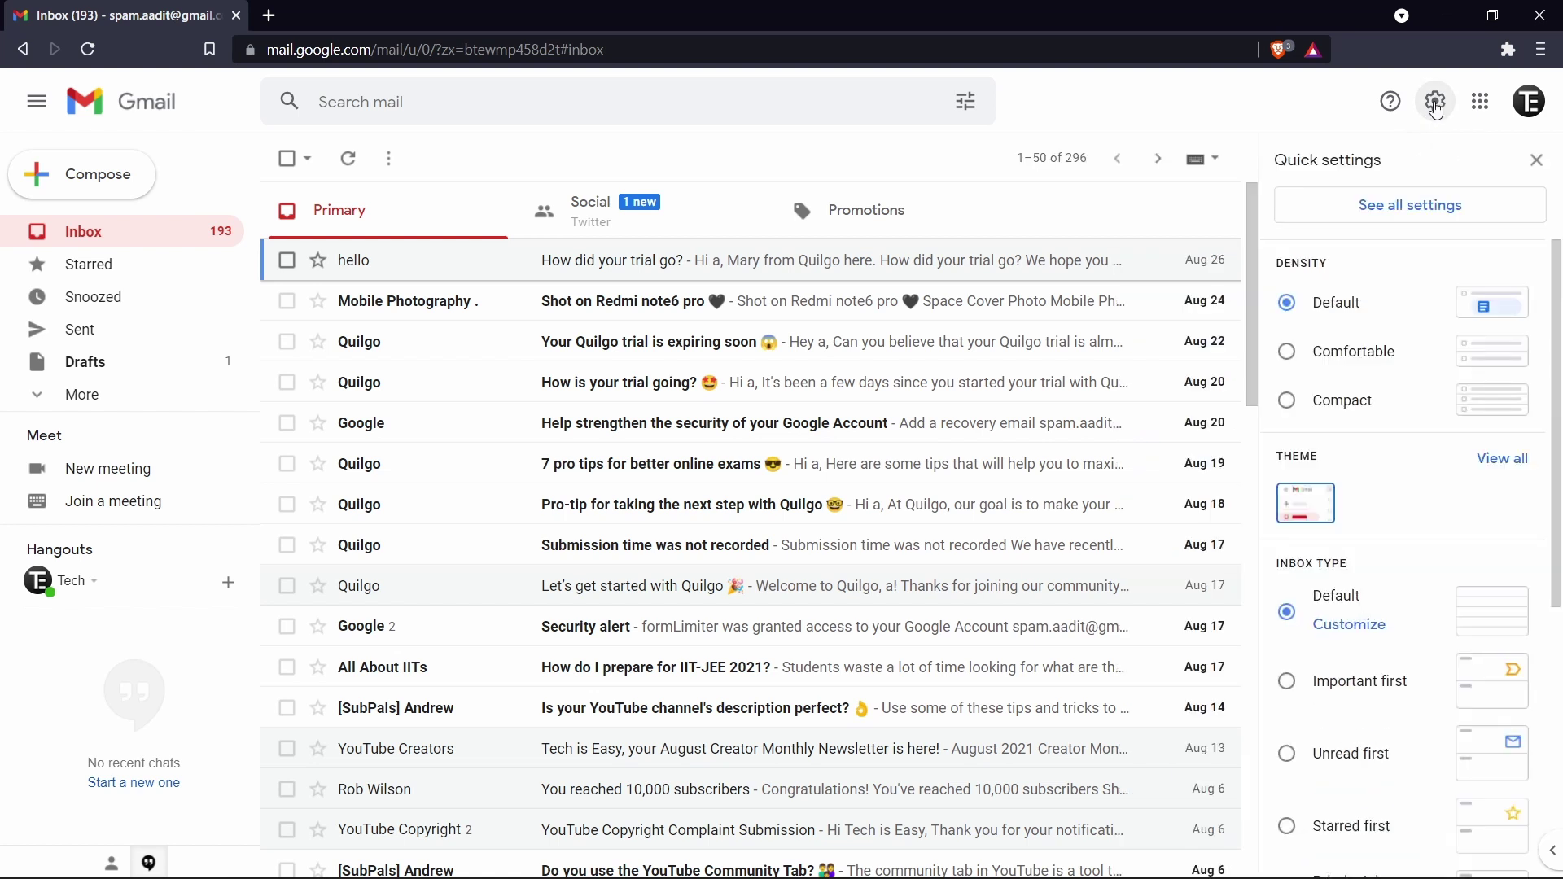
click(1377, 215)
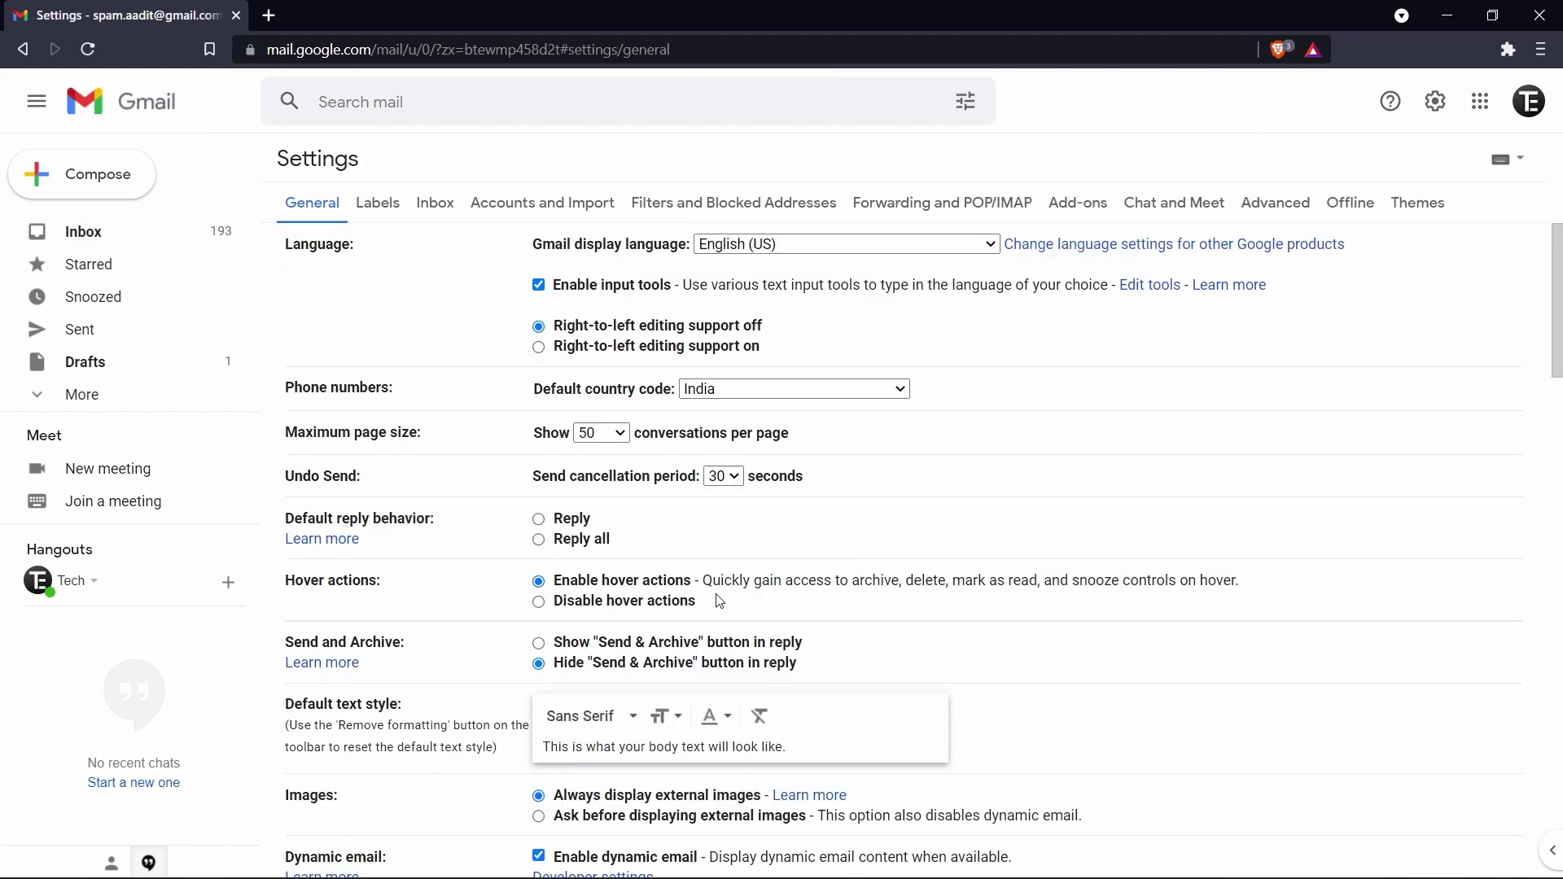
scroll(720, 602, down, 20)
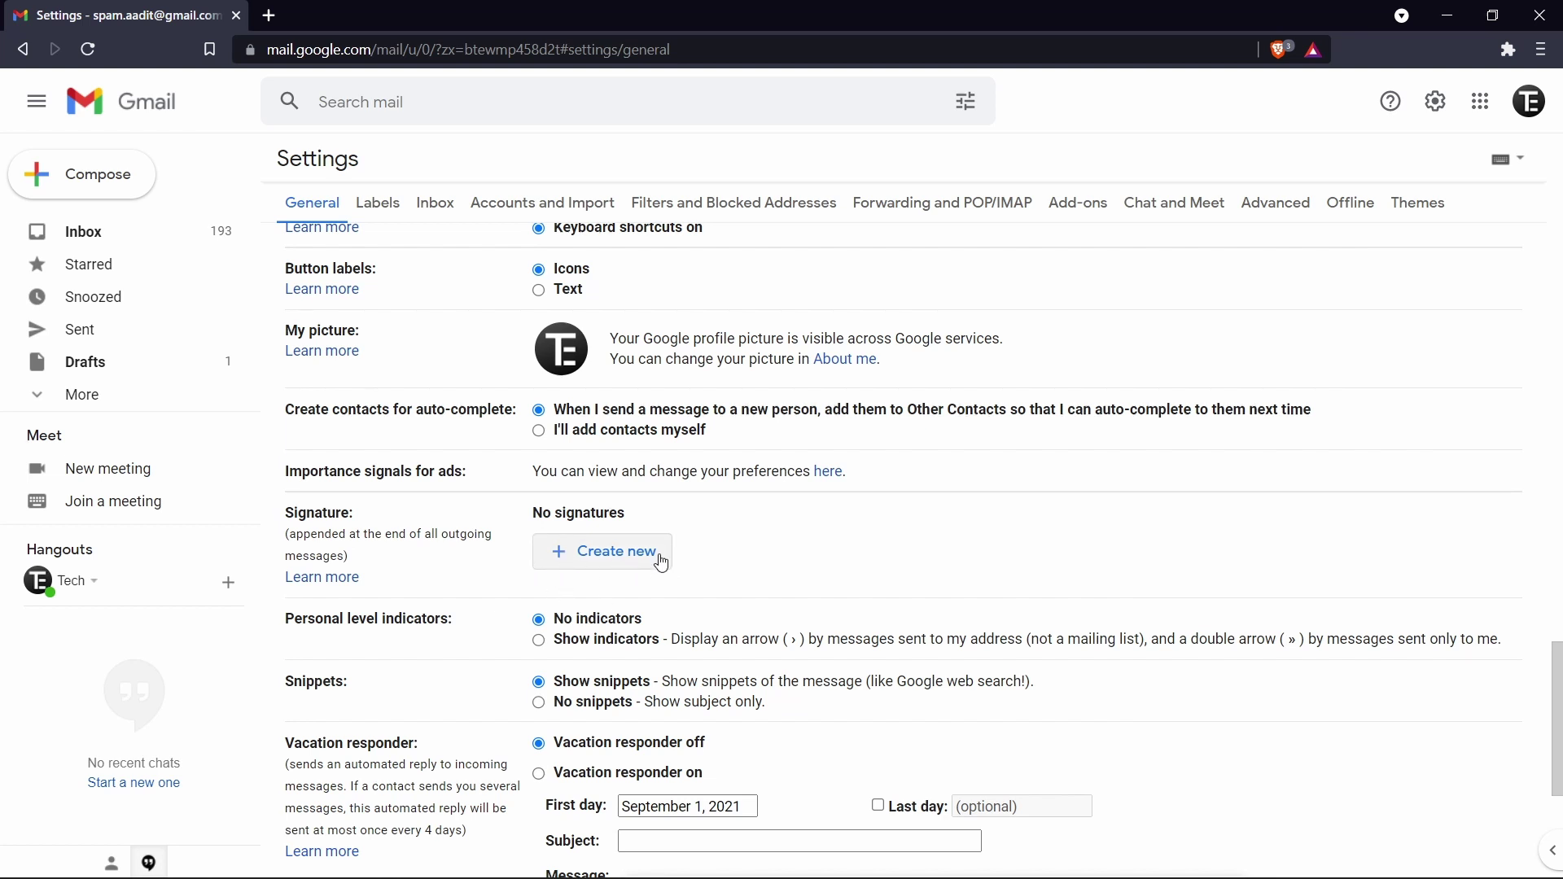
click(585, 565)
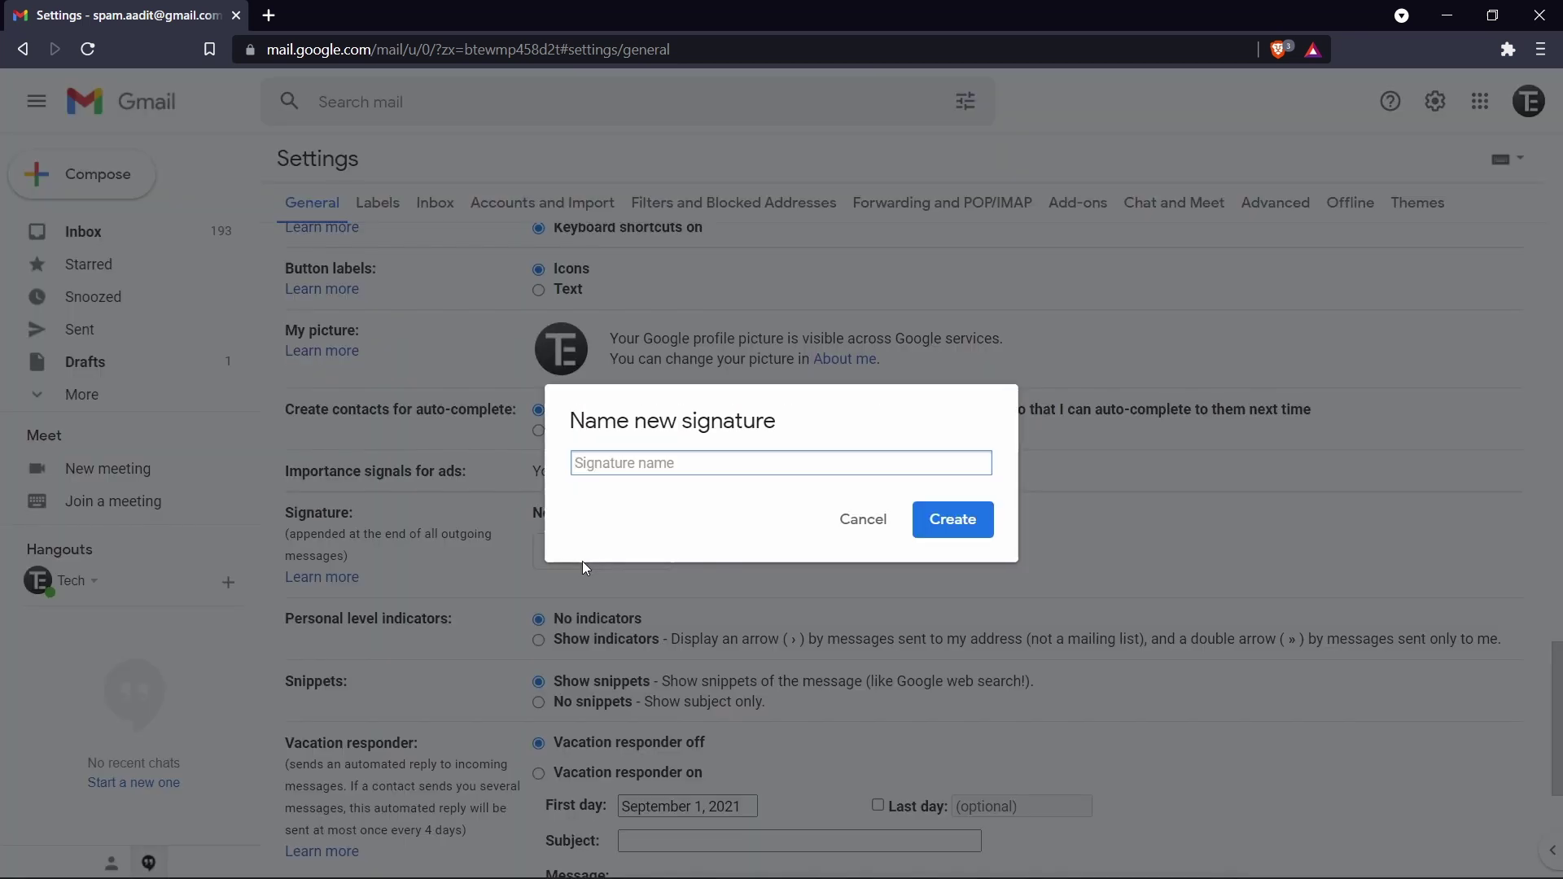
Step: Create signature 'Trial' reading 'Best Regards' plus the sender's name, without adding an image
text(Trial)
click(944, 525)
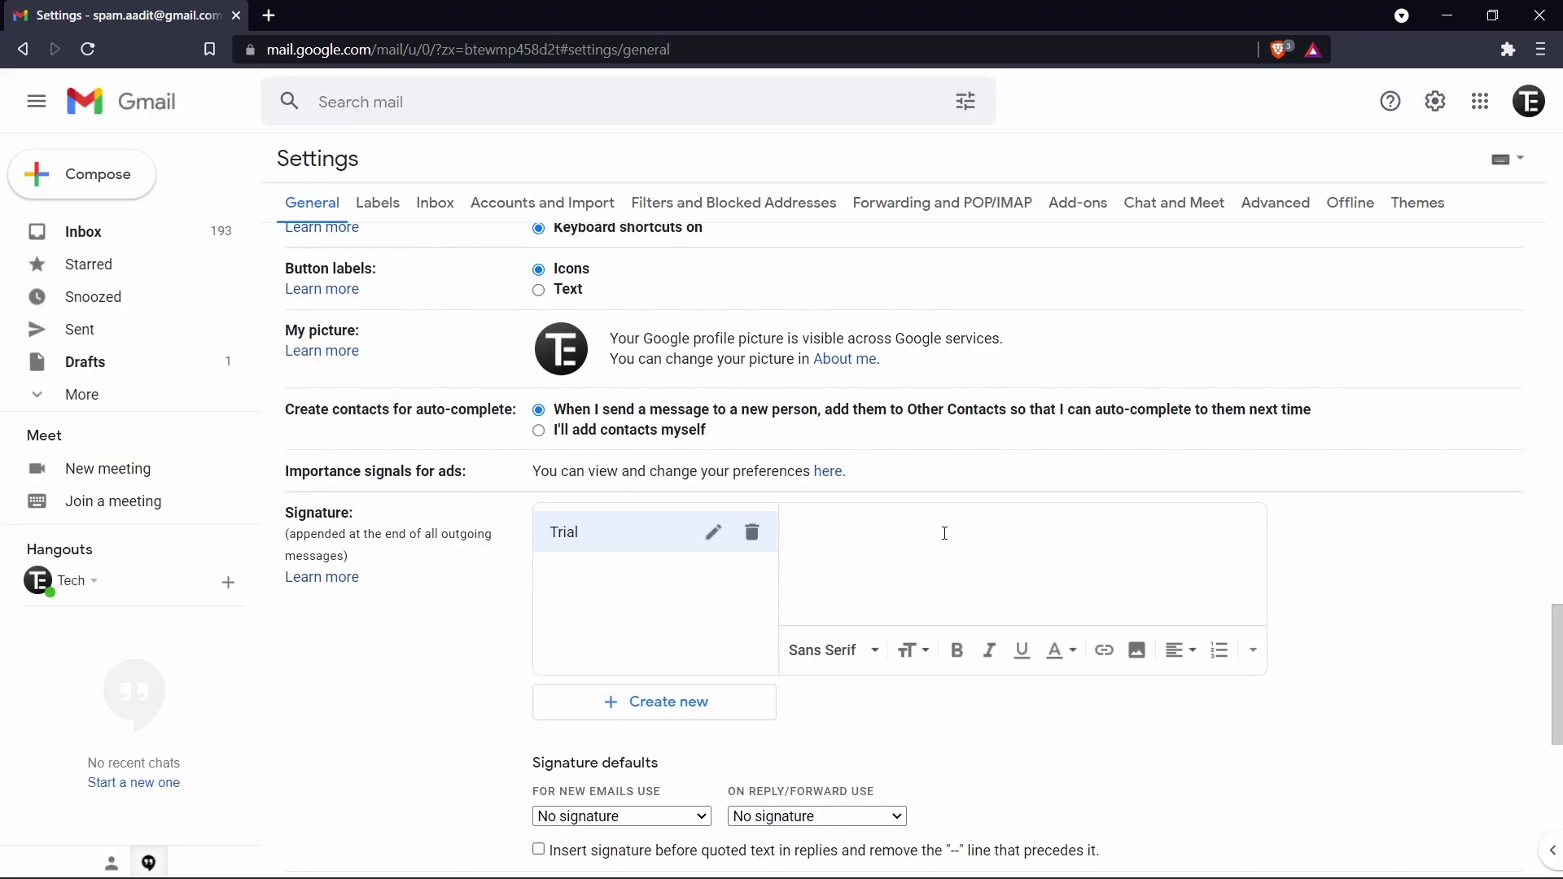
text(Best Rega)
text(rds )
text(Aadit)
click(1138, 653)
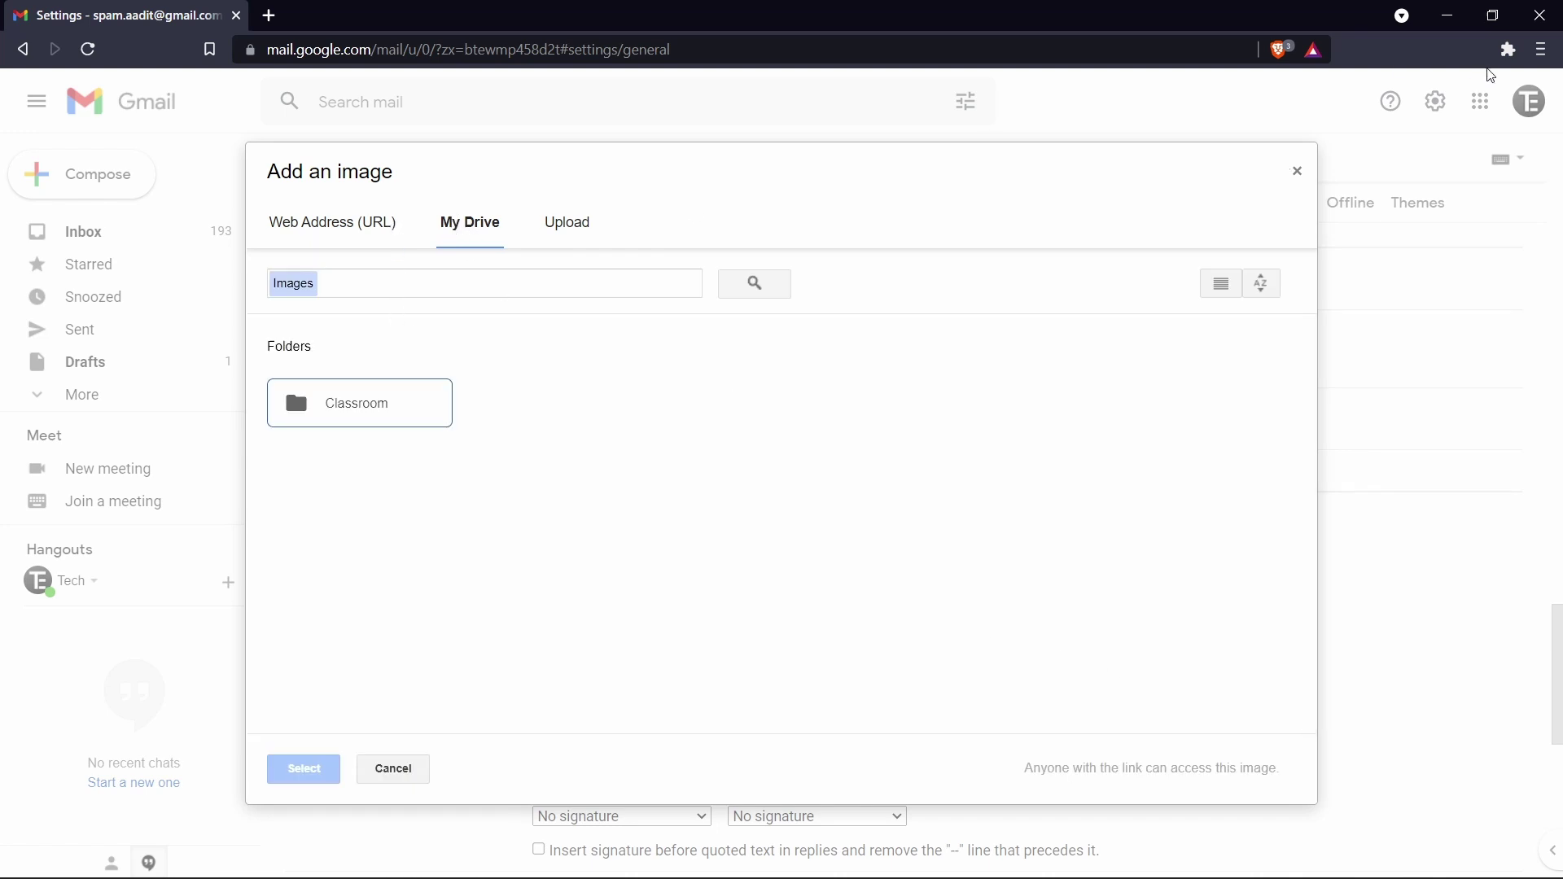
click(1298, 172)
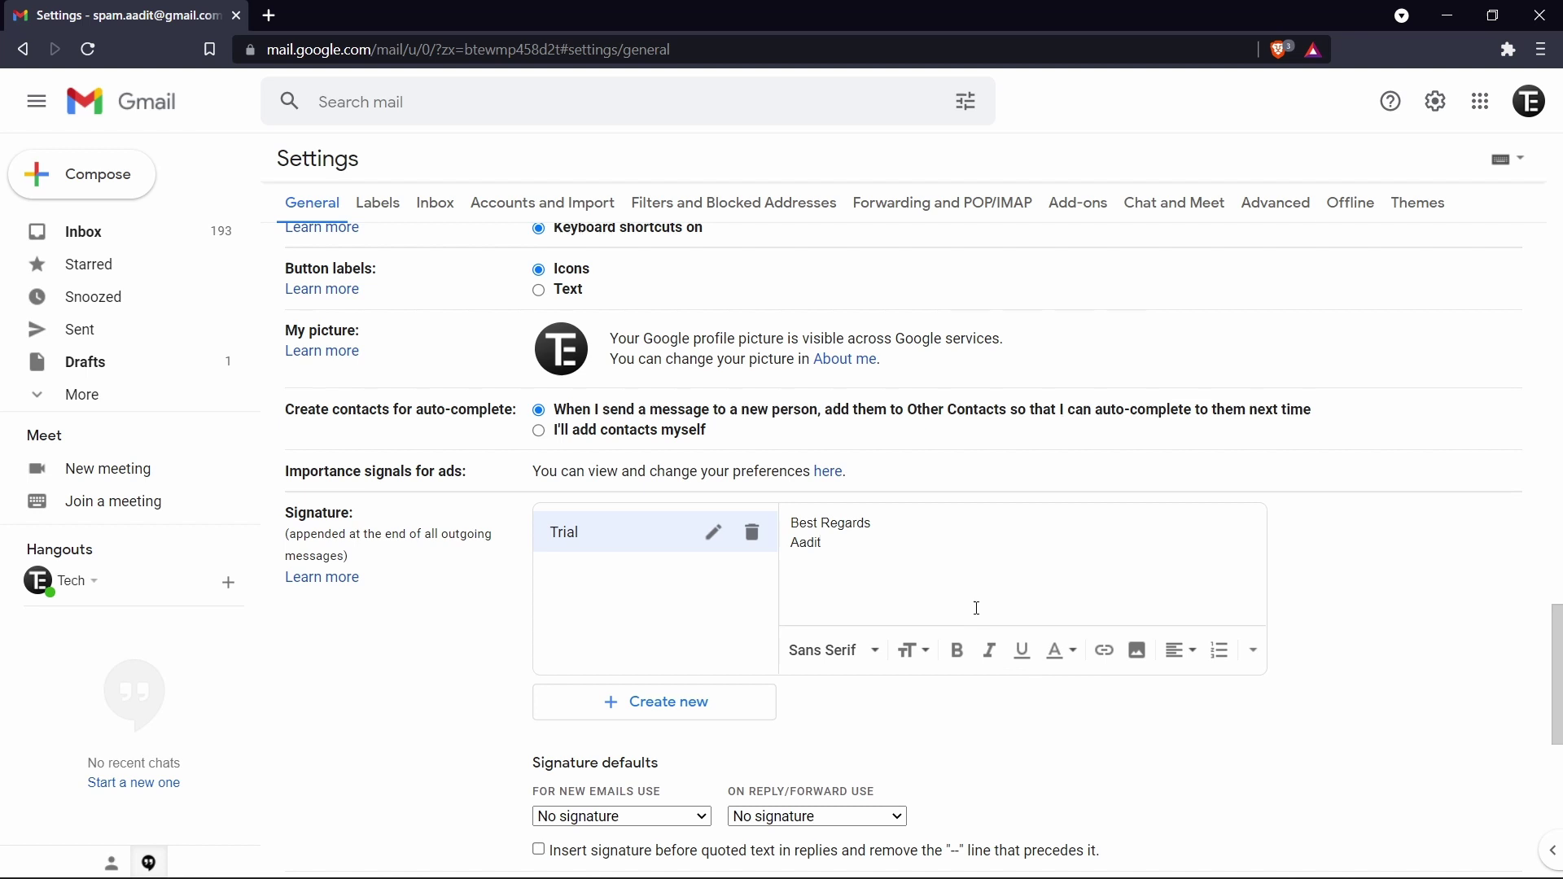
Step: Choose Trial for both new emails and replies/forwards in signature defaults, then save changes
scroll(886, 719, down, 2)
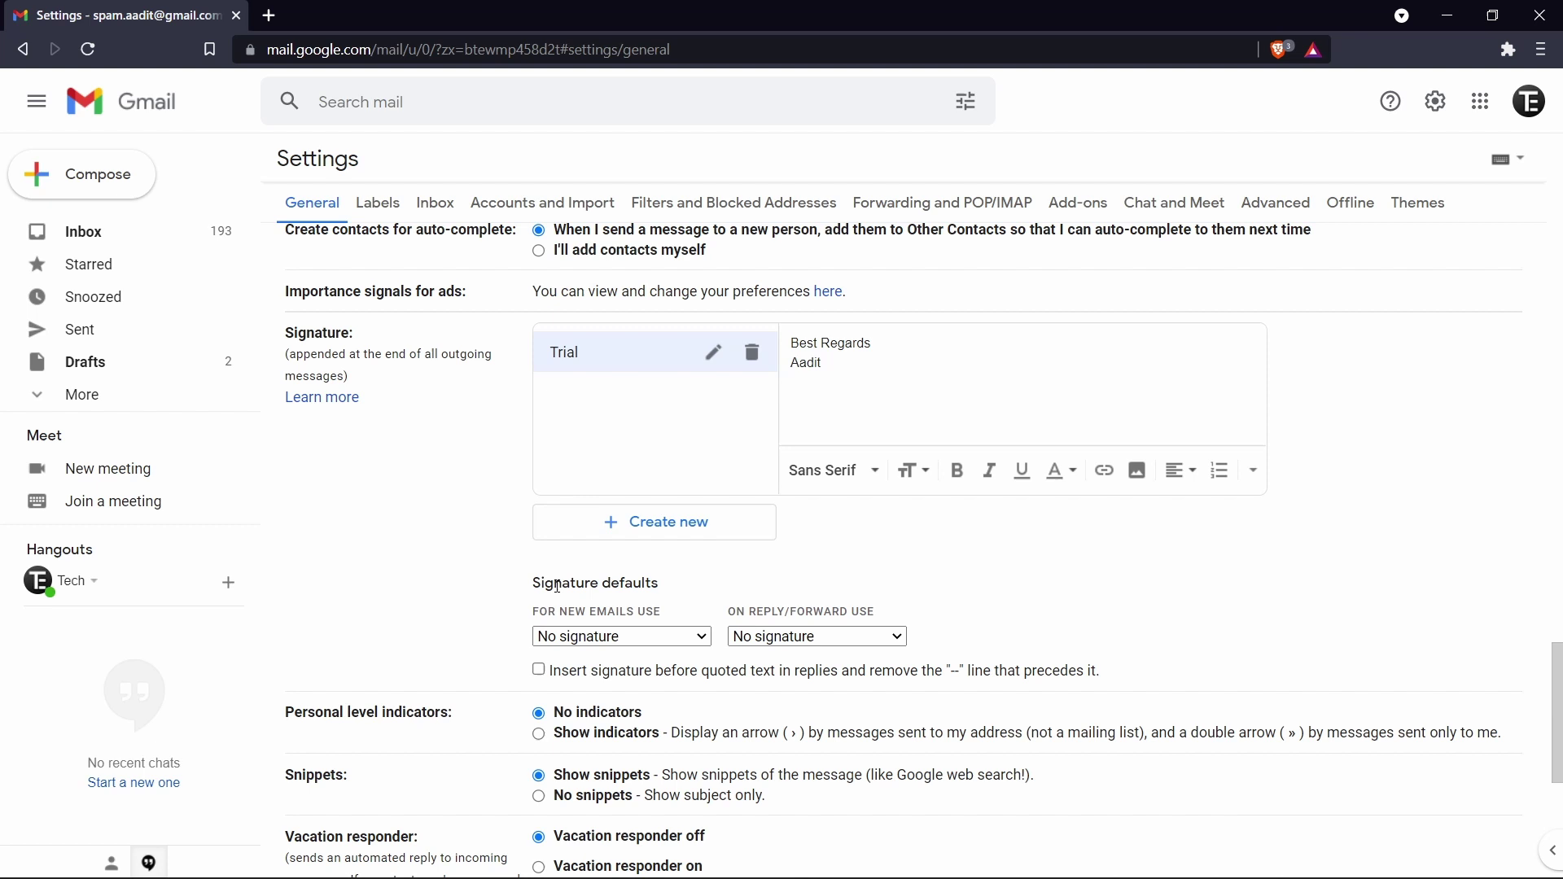
scroll(669, 570, down, 1)
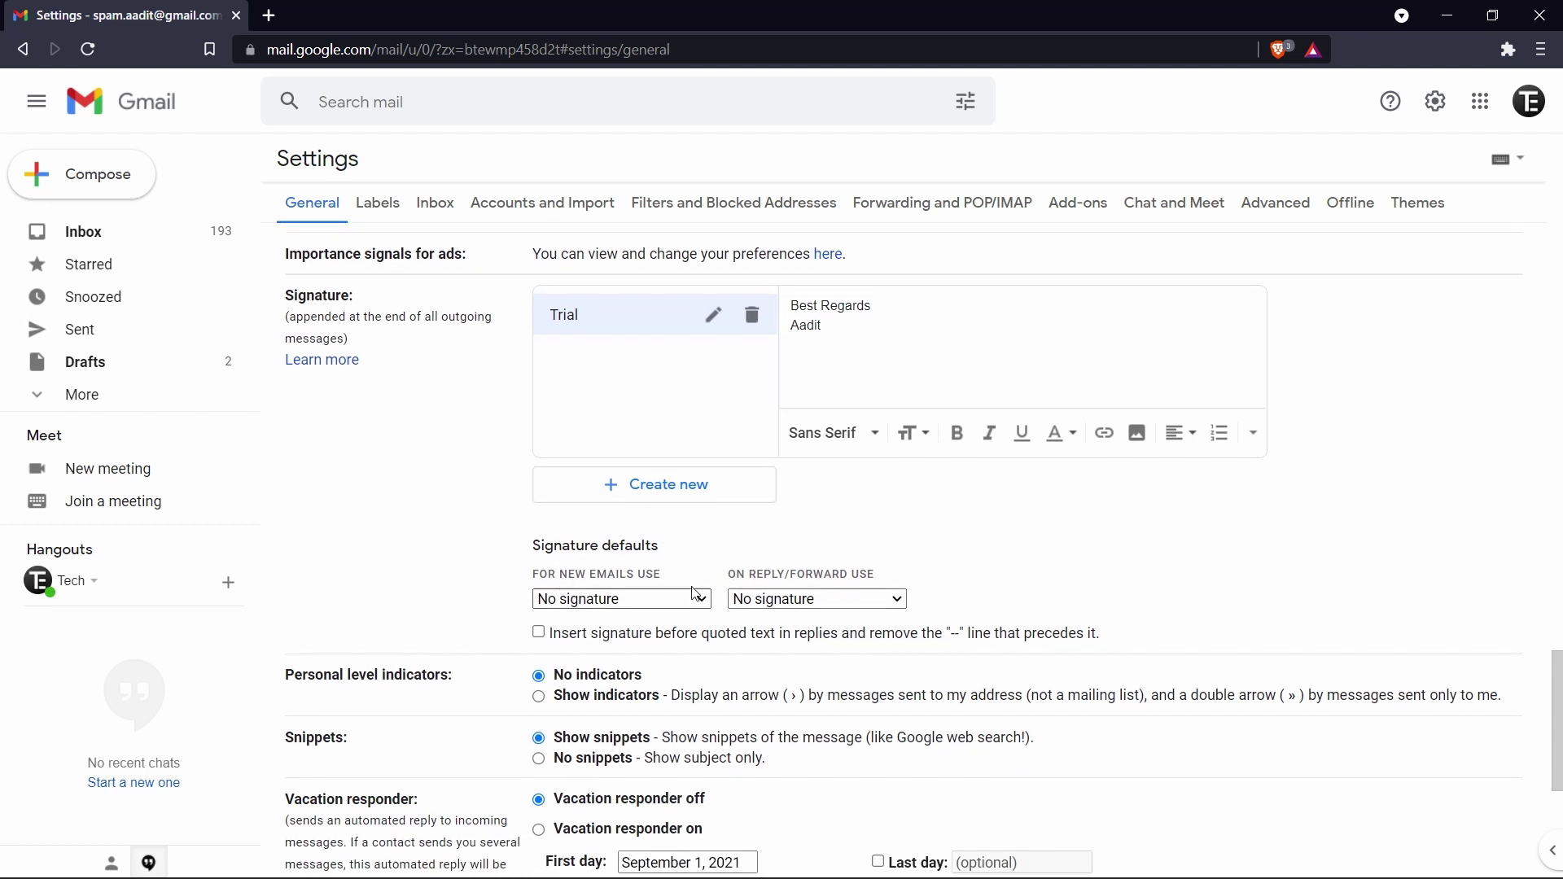
click(597, 604)
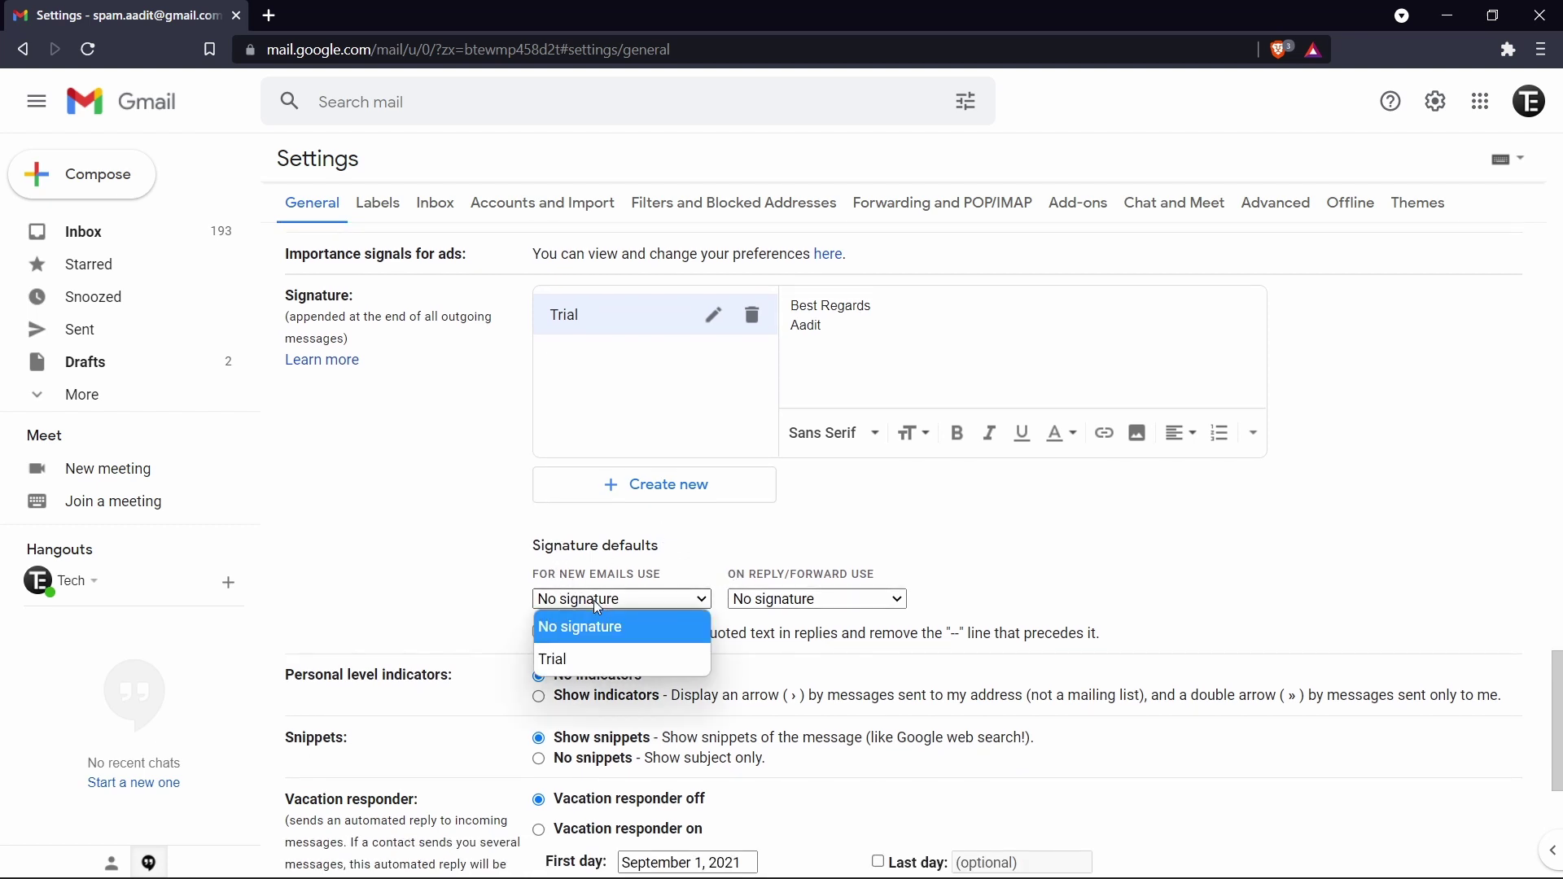
click(584, 663)
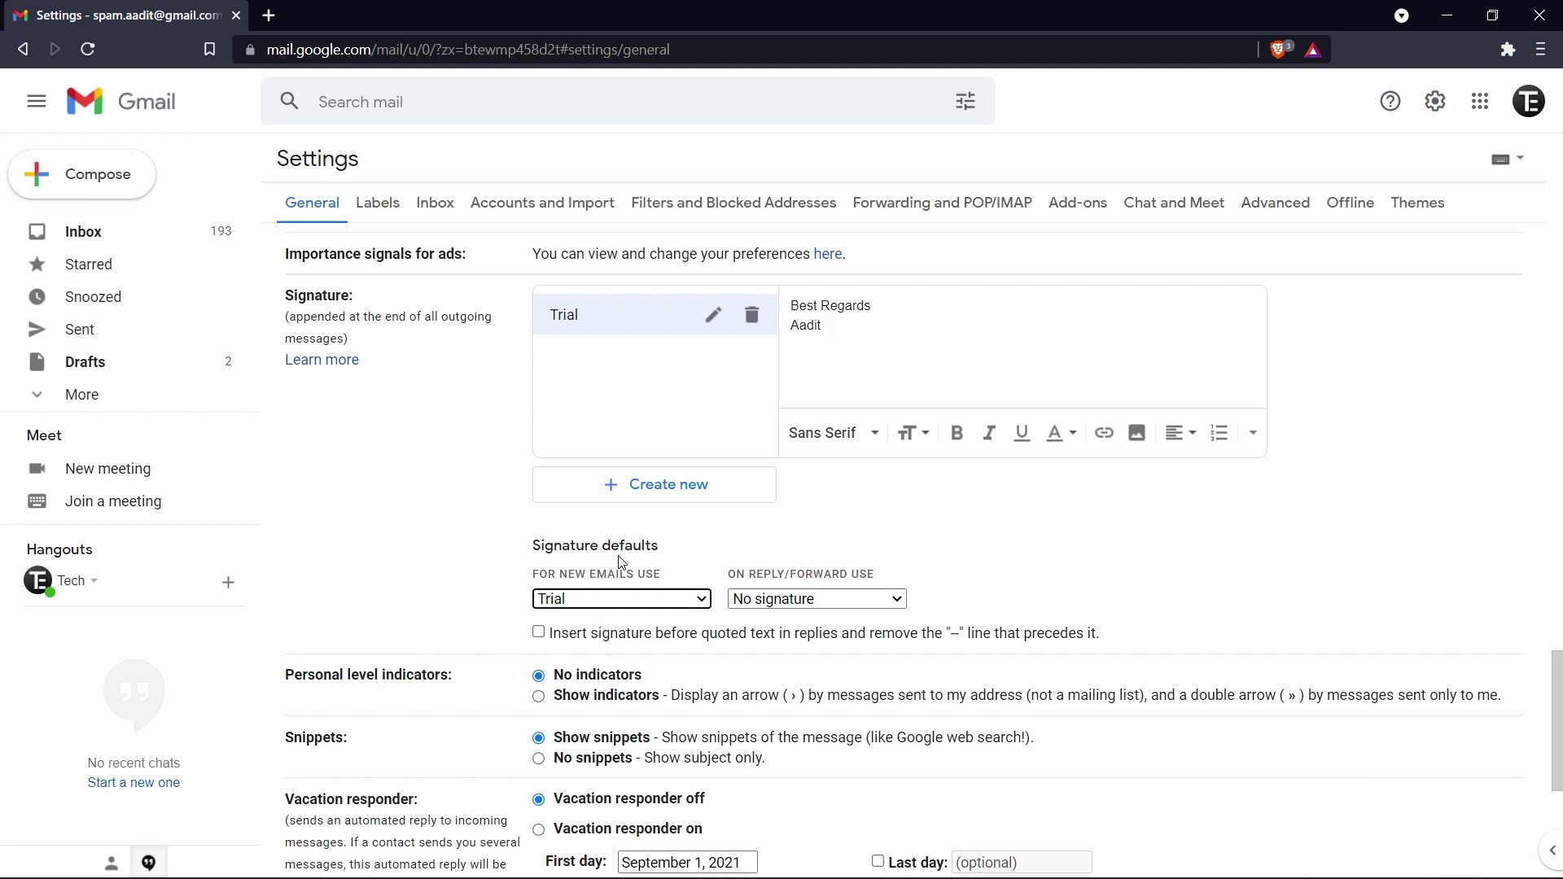
click(624, 602)
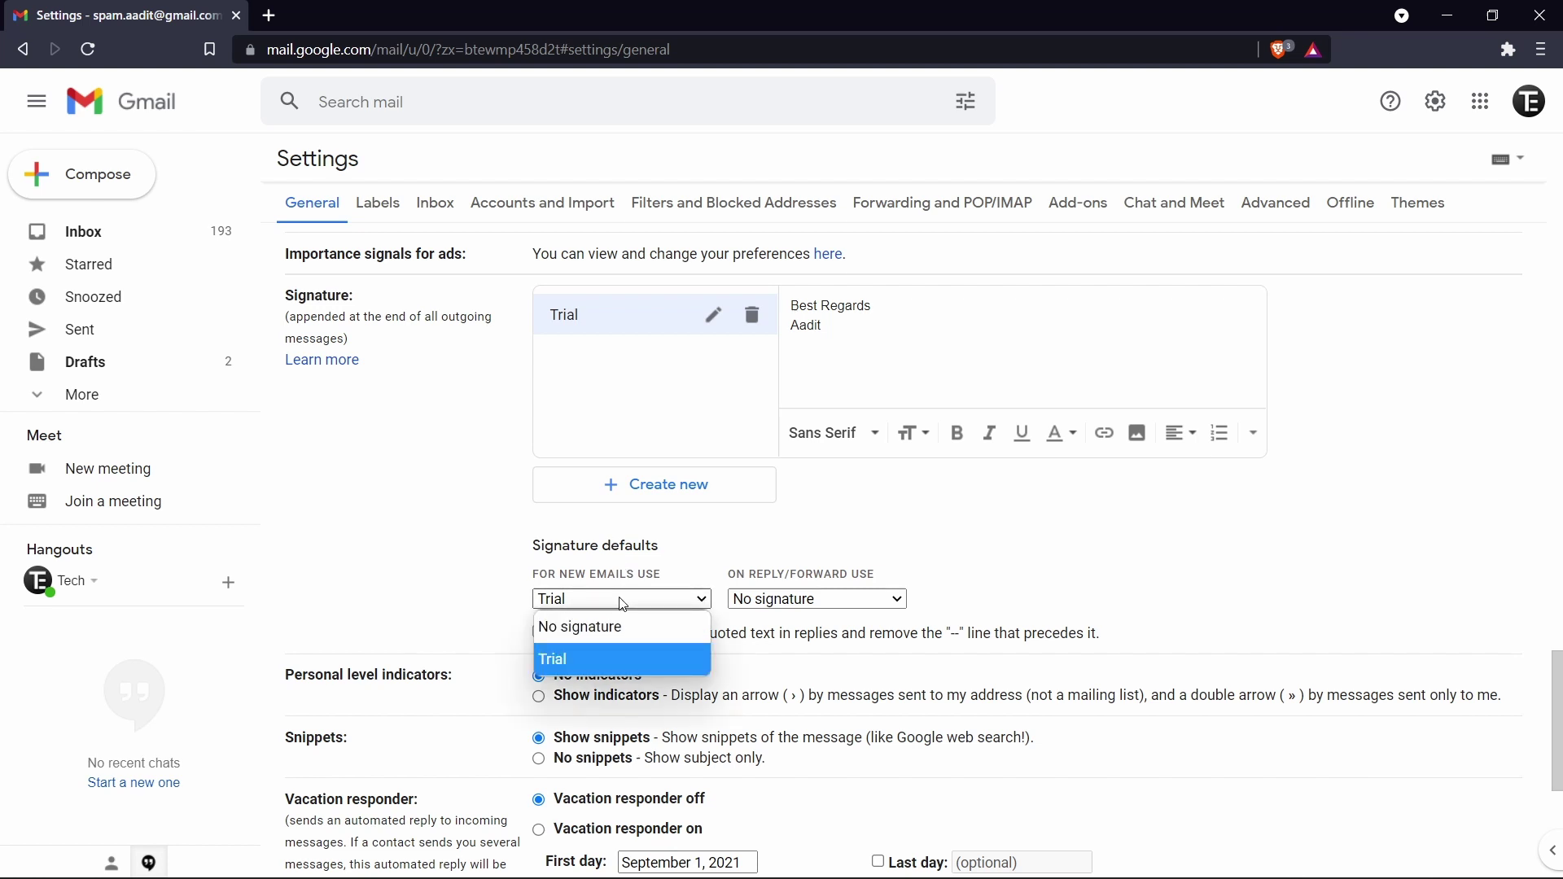
click(766, 576)
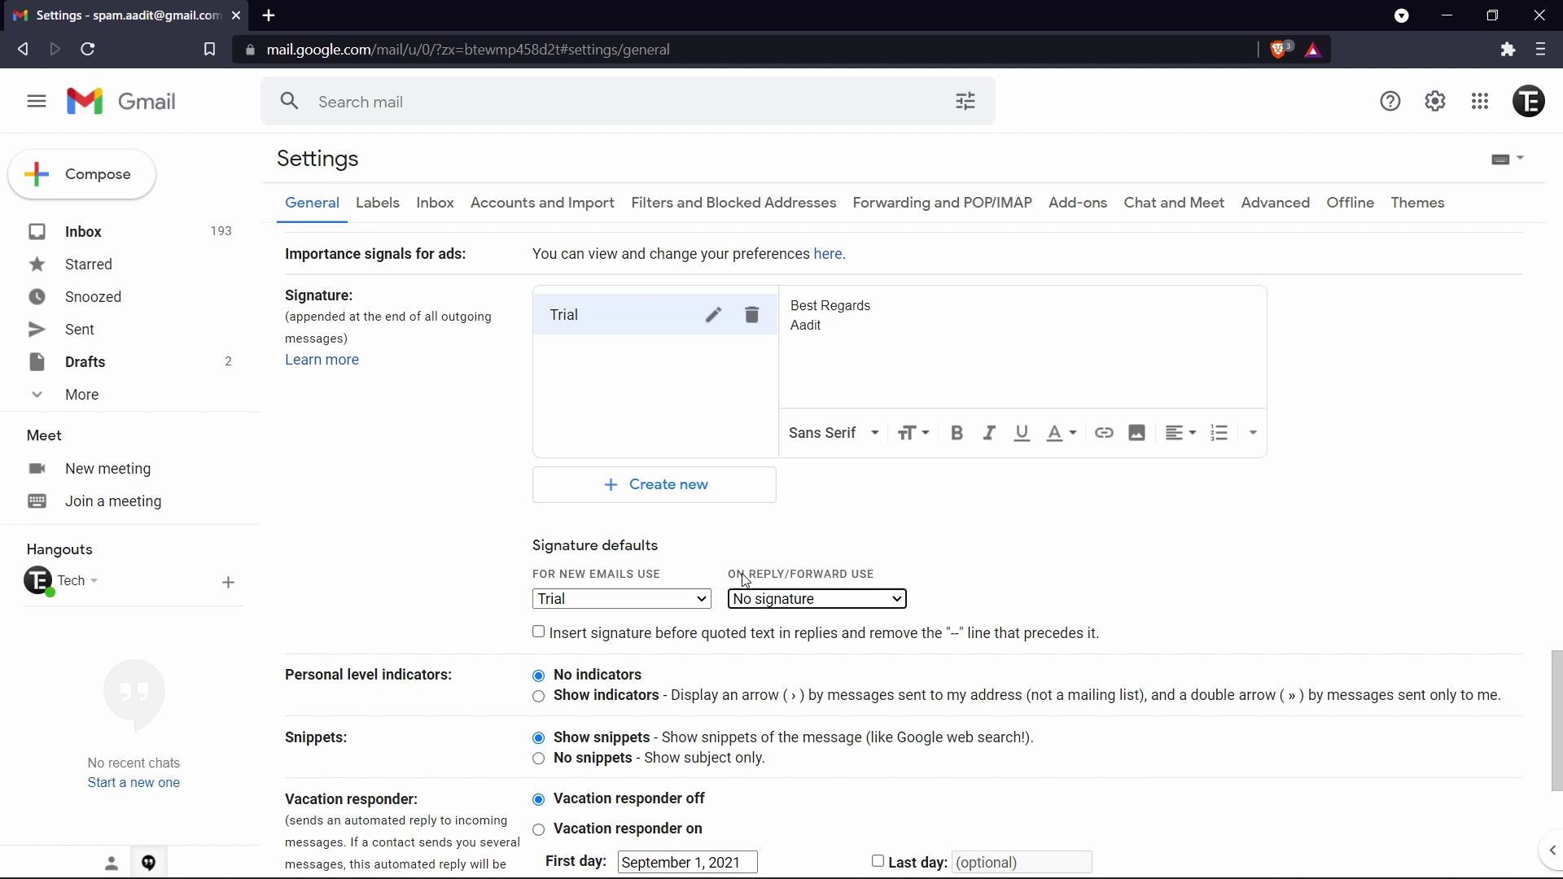
click(775, 581)
click(790, 602)
click(778, 666)
scroll(686, 636, down, 5)
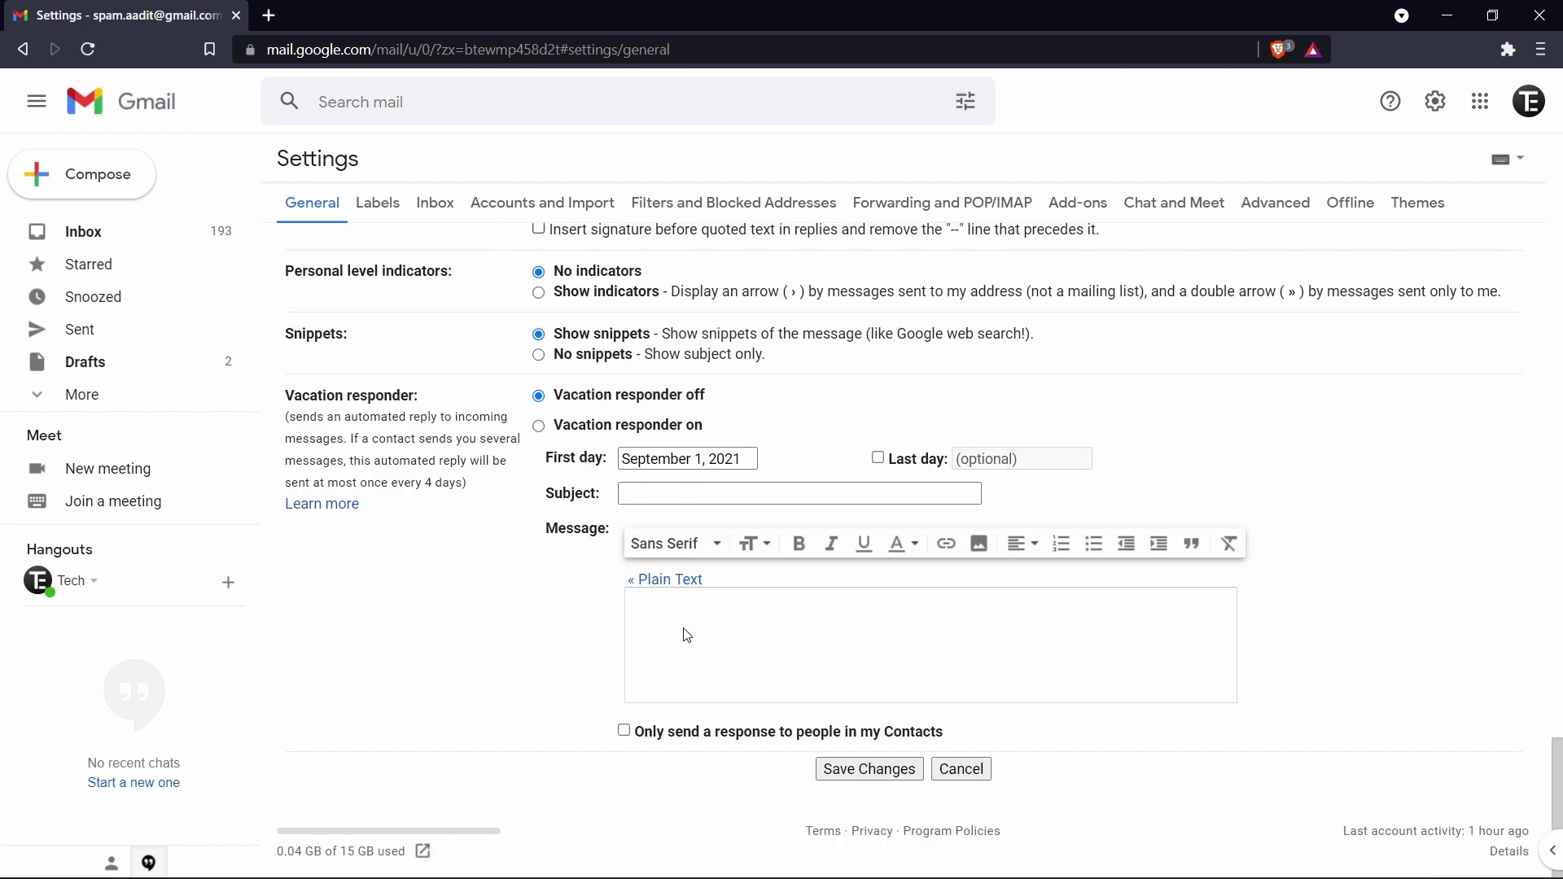
click(835, 771)
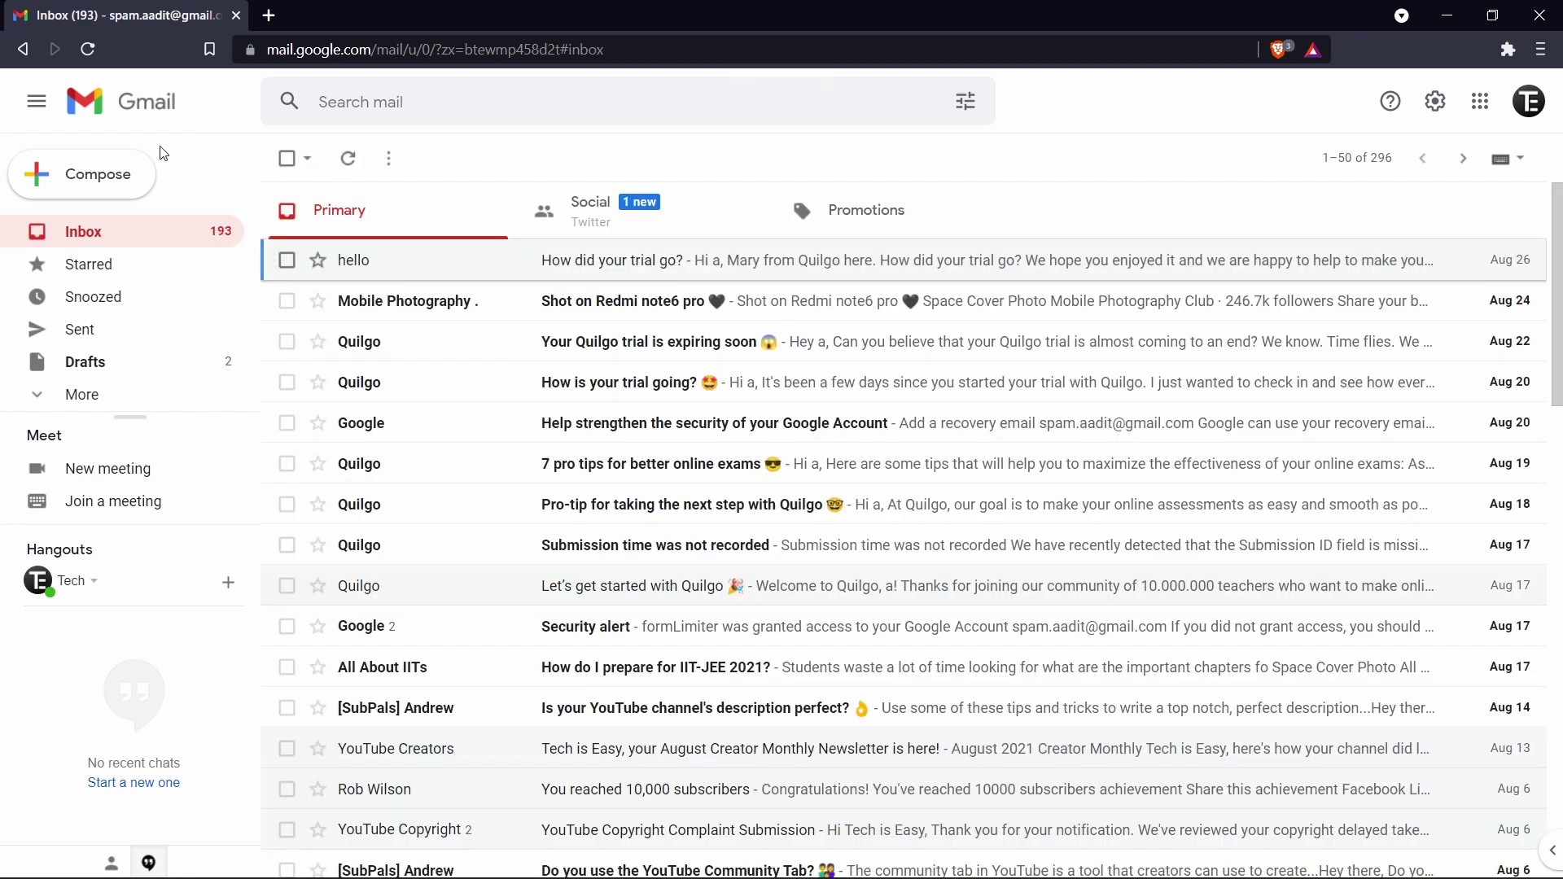
click(126, 192)
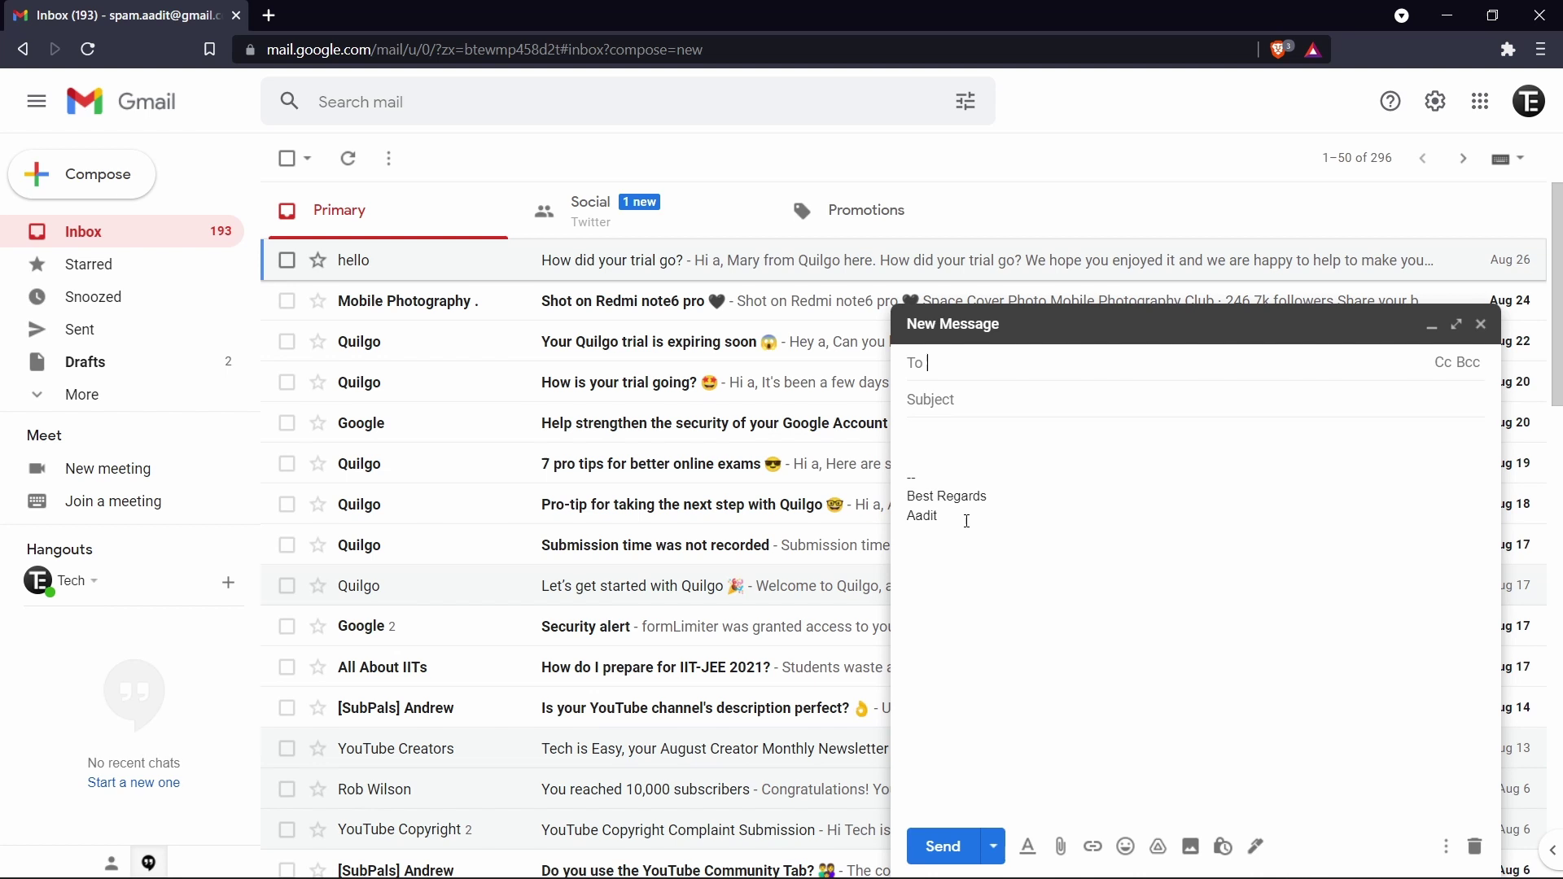
click(948, 468)
key(shift+Left)
key(shift+Left)
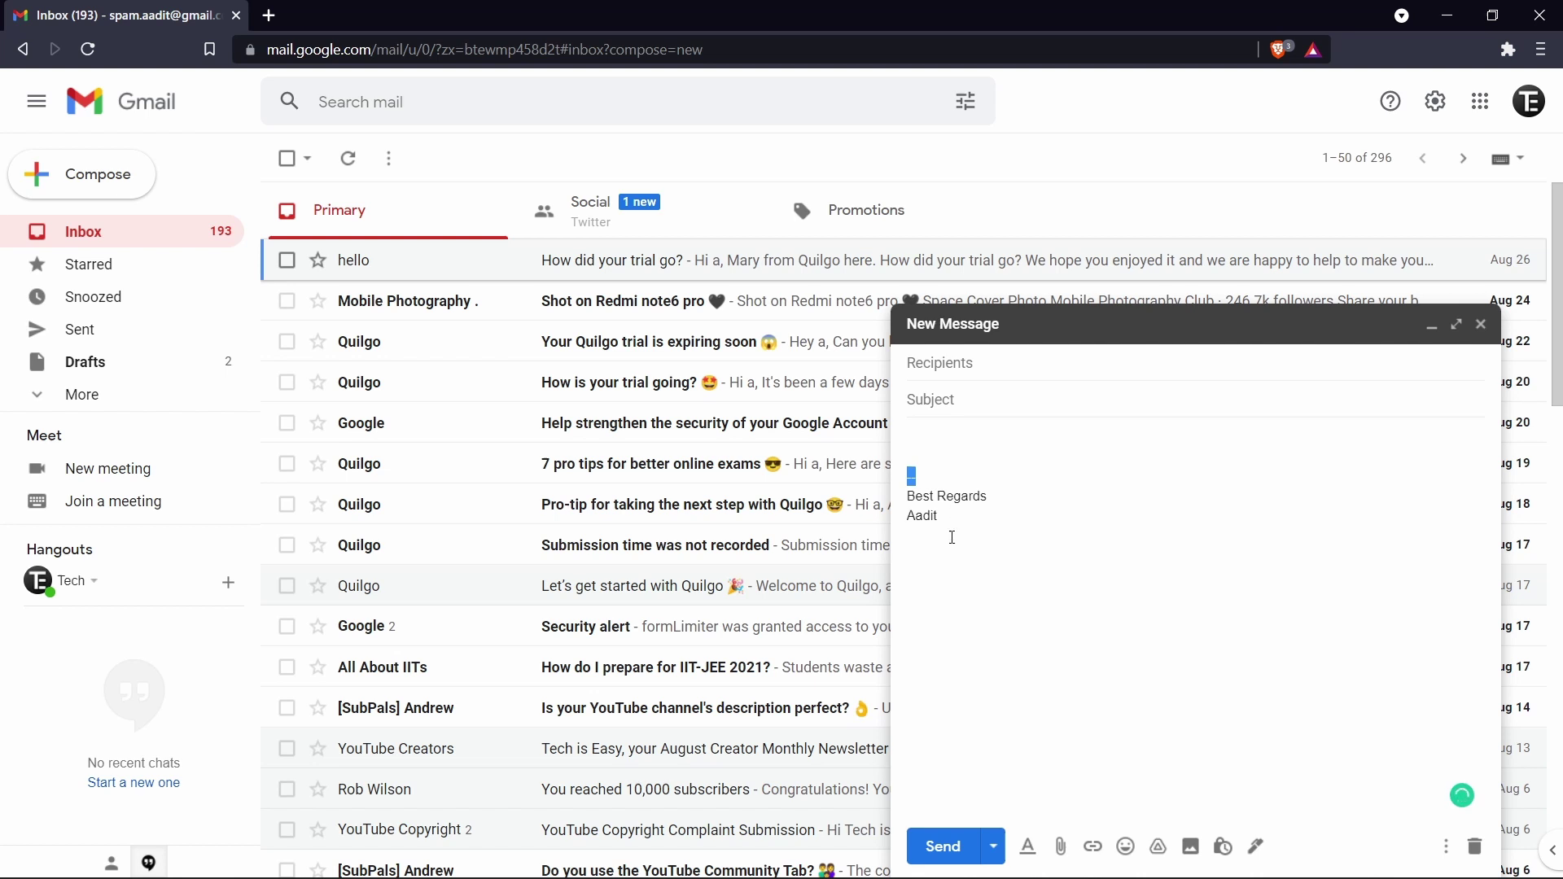
key(Escape)
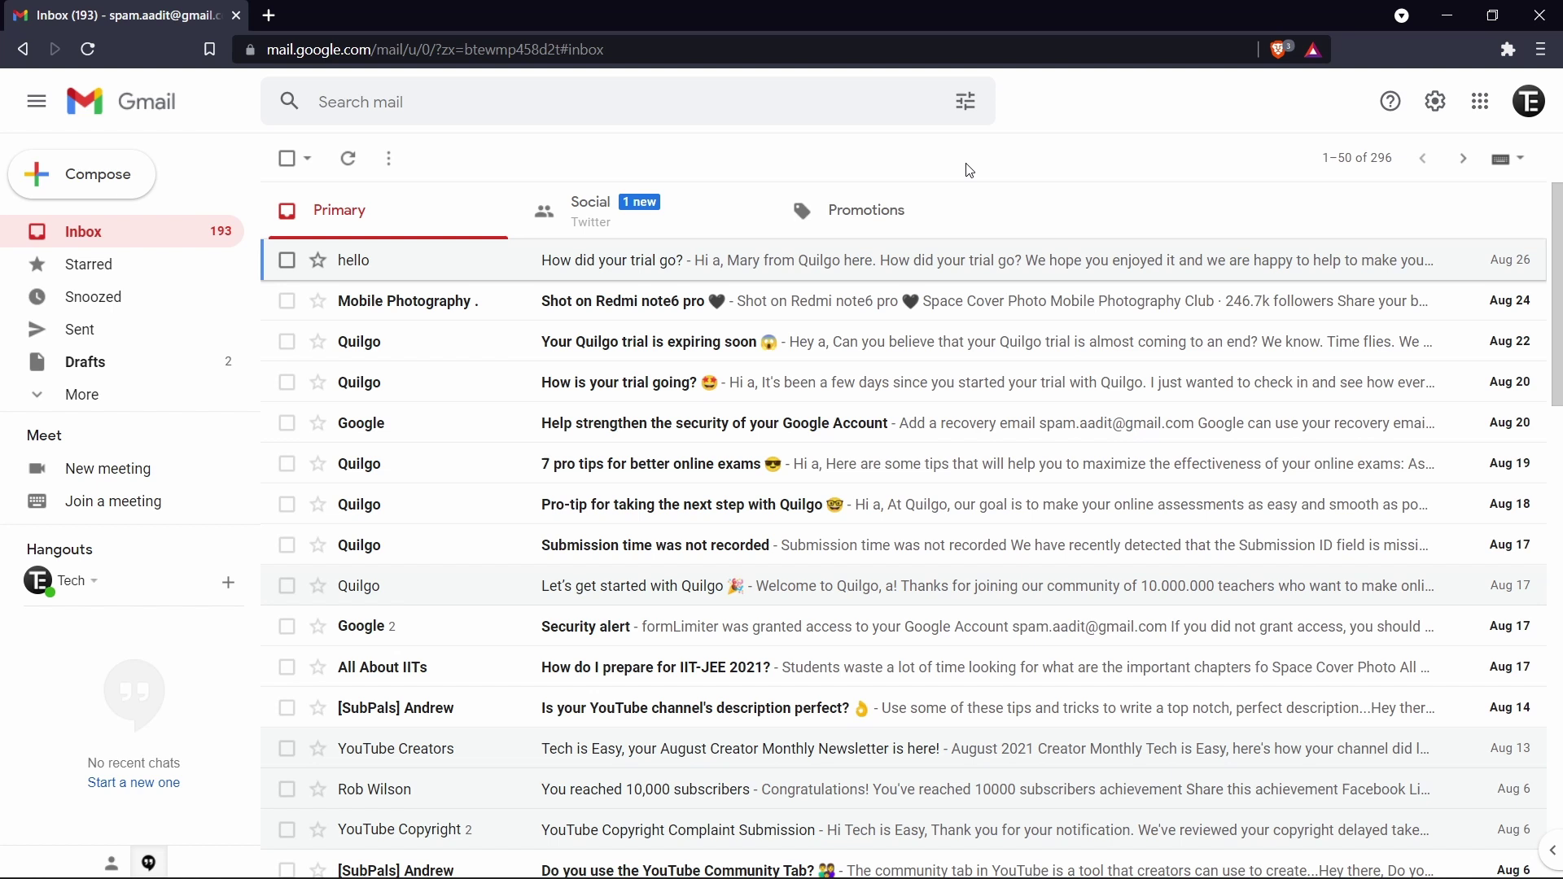
Step: Start a new message addressed to the contact's e-mail address
click(112, 166)
click(985, 384)
click(970, 450)
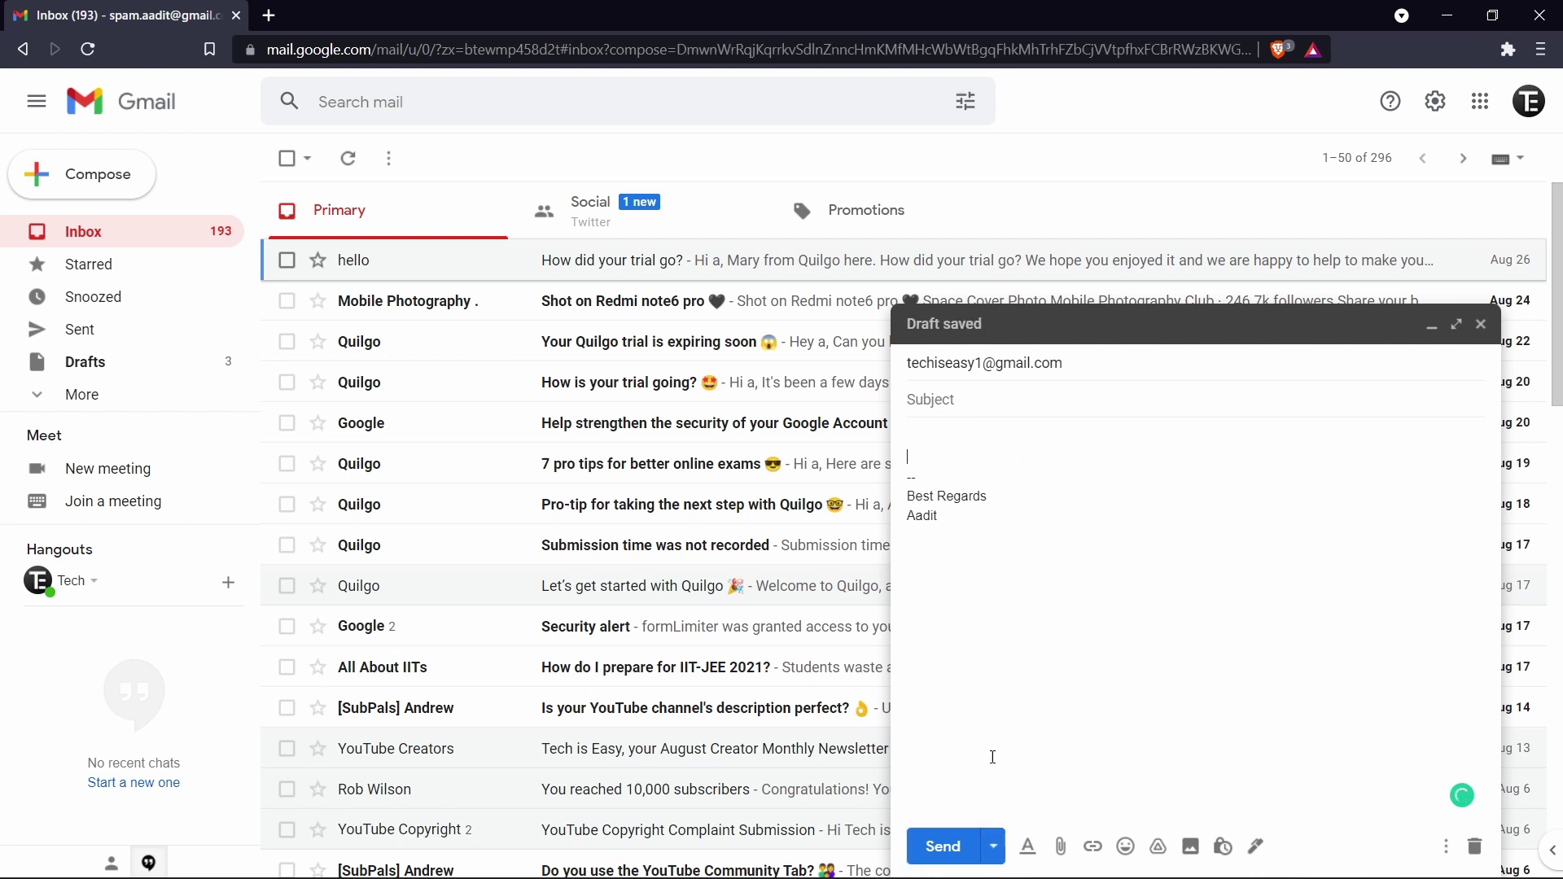
Step: Schedule the message to send on Friday, September 3 at 10:00 AM
click(994, 861)
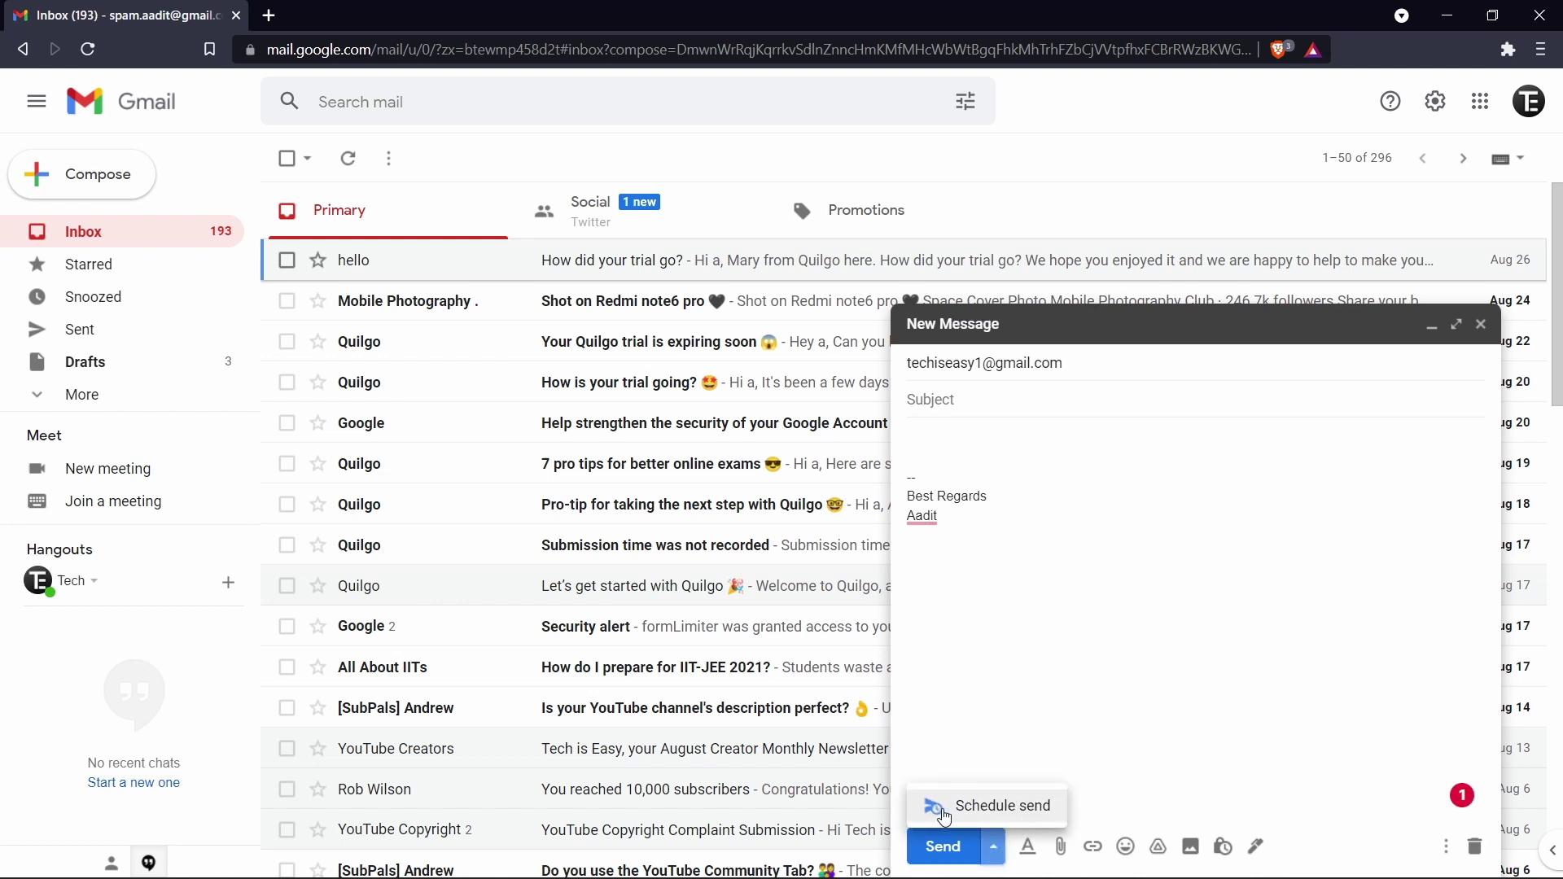
click(1009, 806)
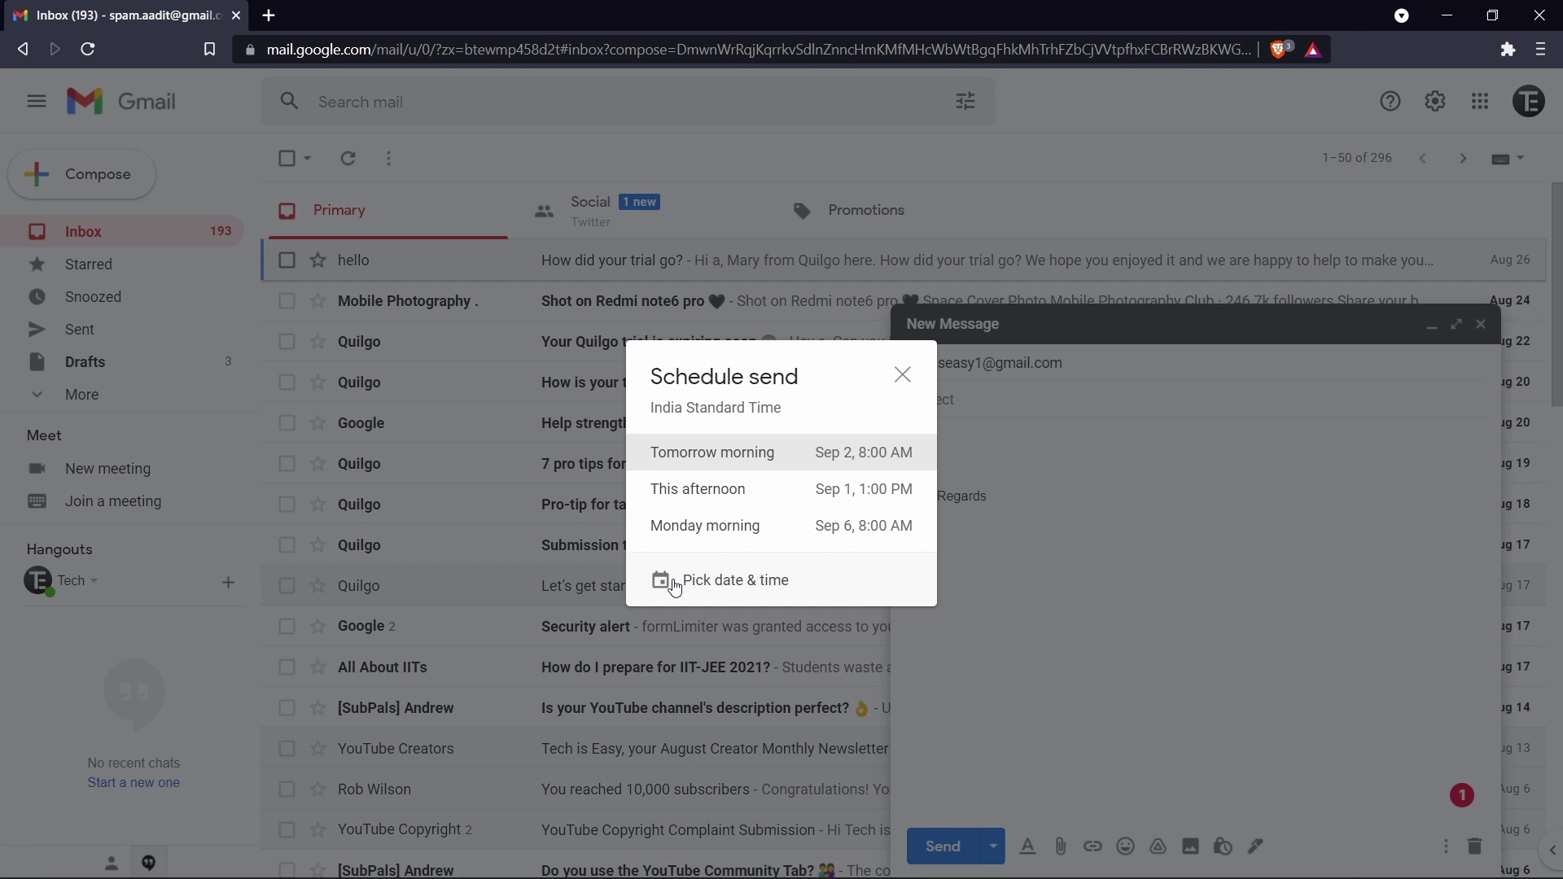
click(675, 588)
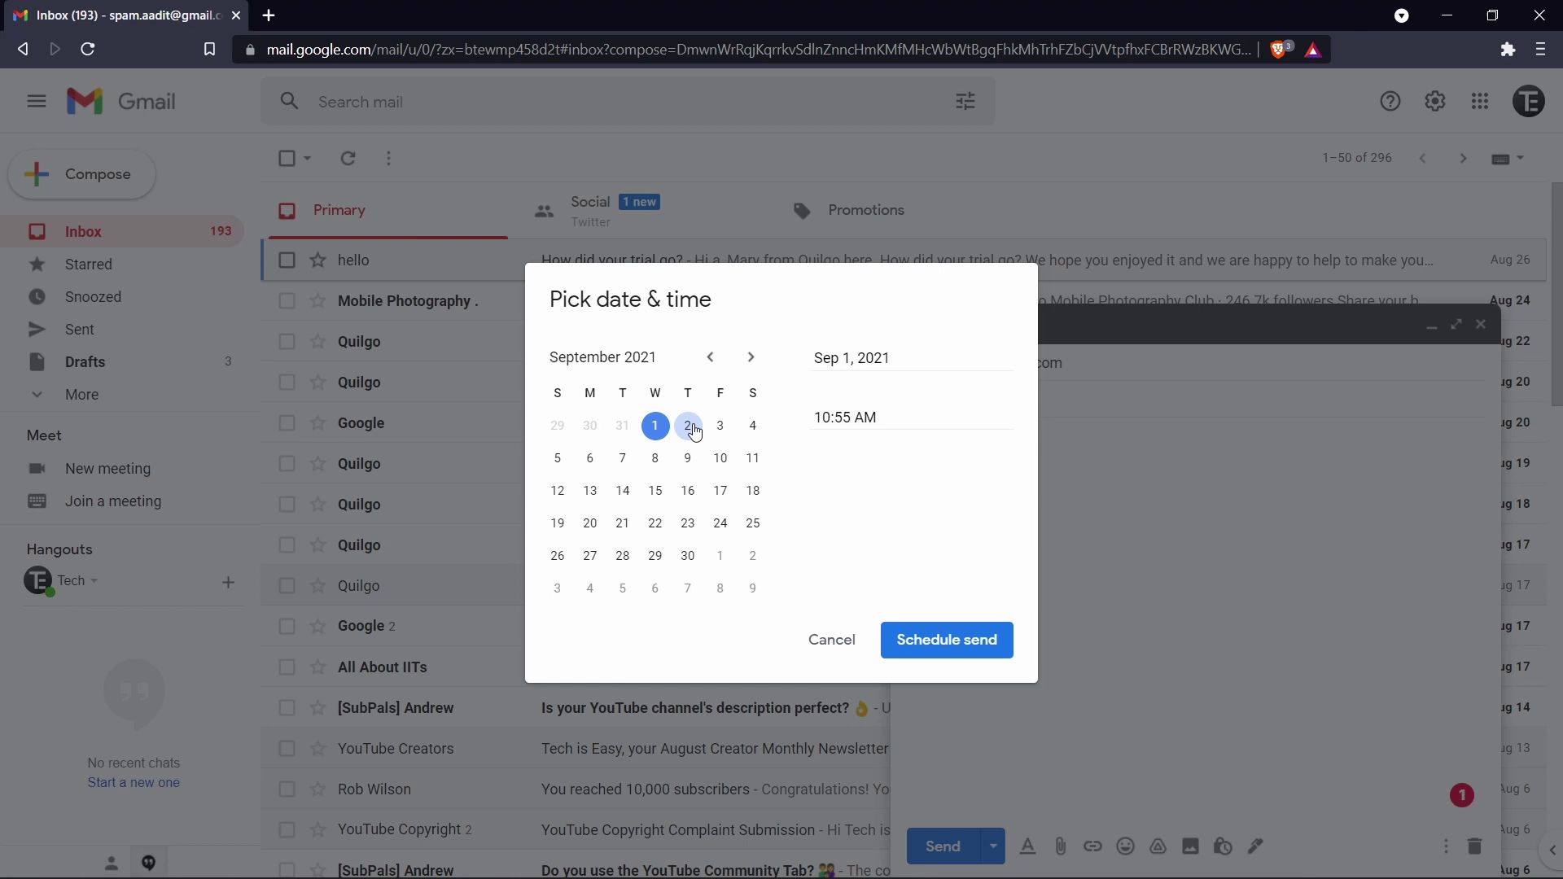
click(720, 425)
click(855, 418)
key(BackSpace)
key(BackSpace)
text(00)
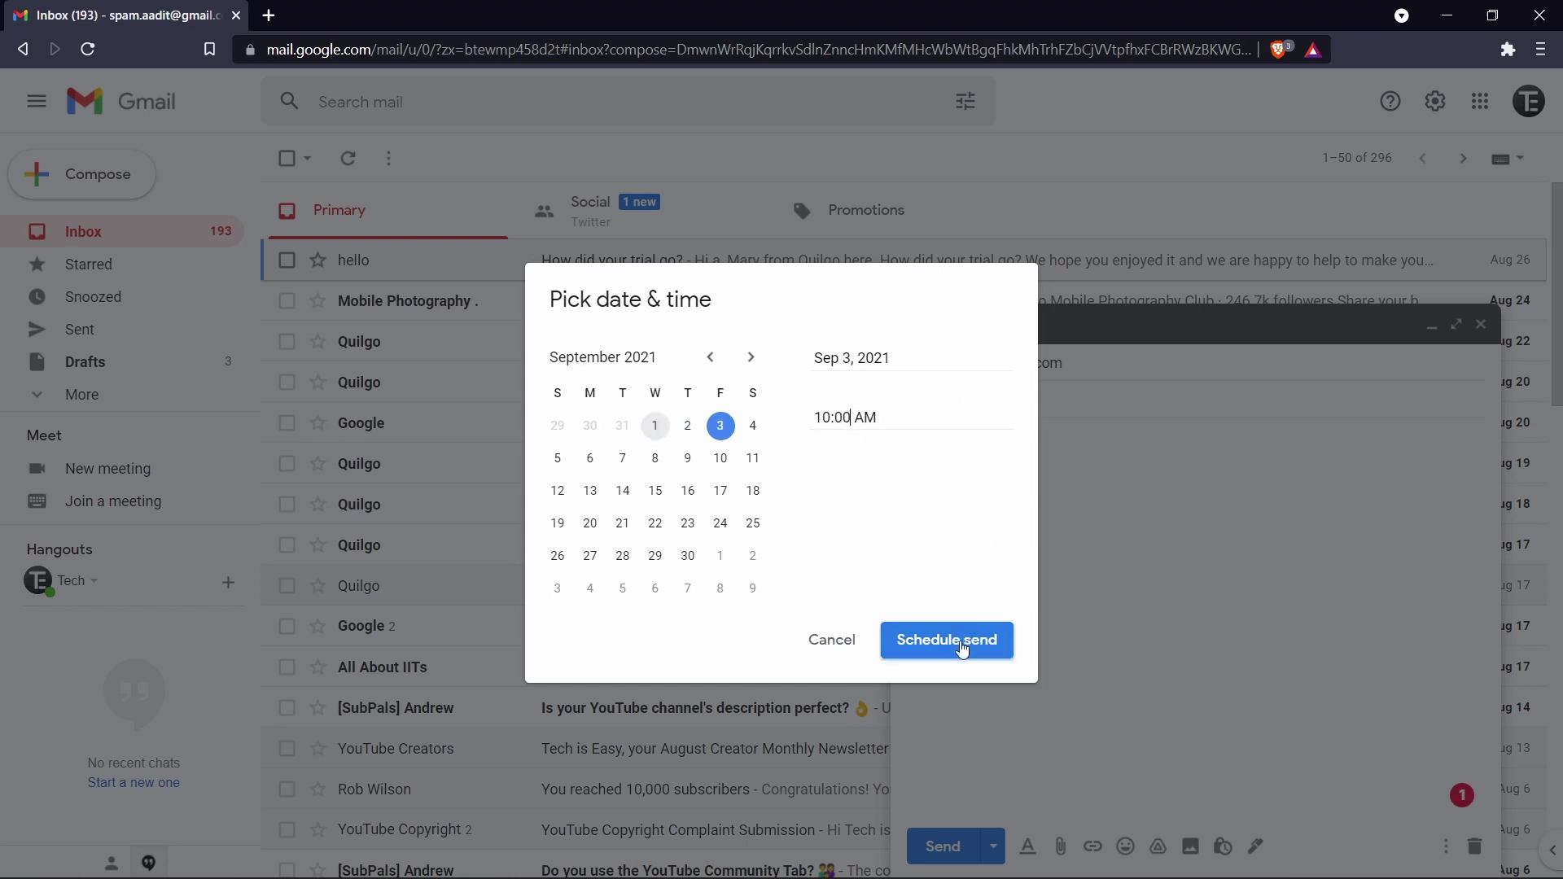
click(915, 654)
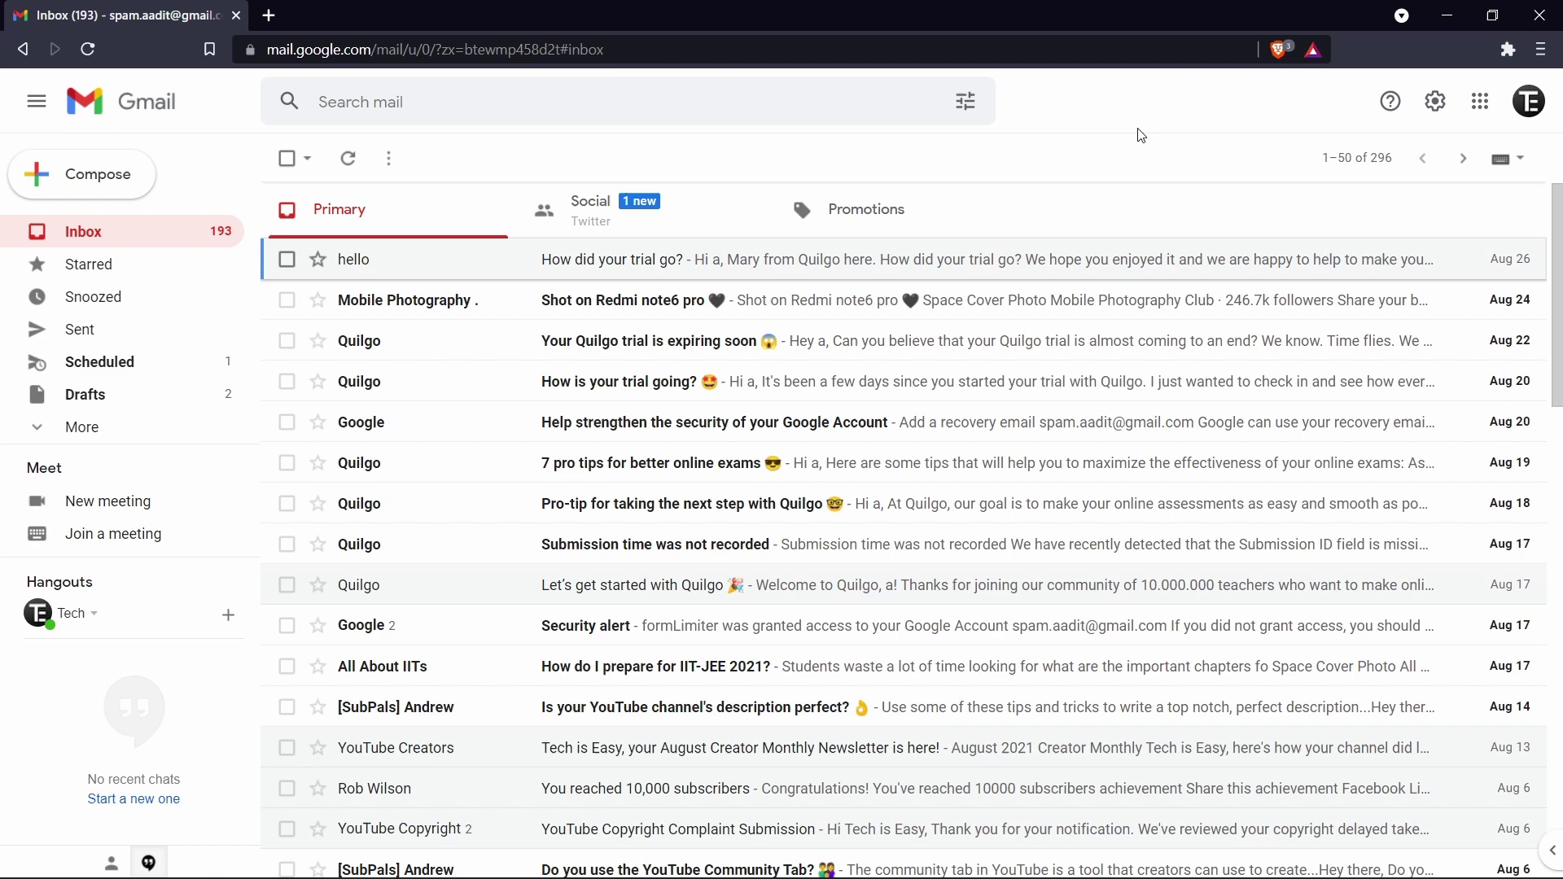
Step: Turn the vacation responder on for September 1–8, 2021, with subject 'Travelling'
click(1437, 118)
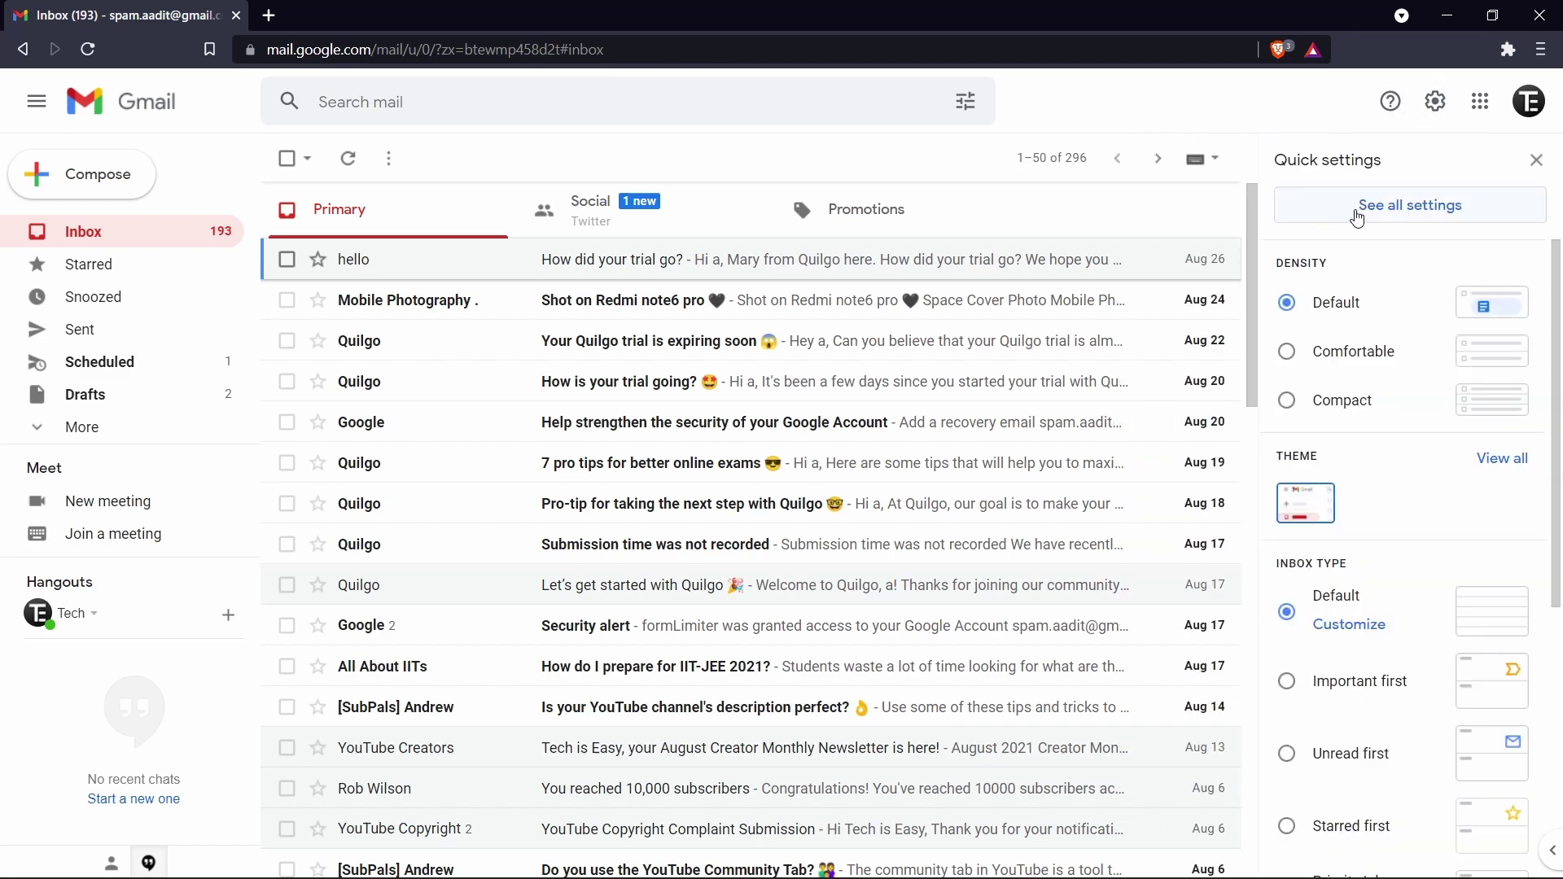
click(1453, 215)
scroll(545, 696, down, 20)
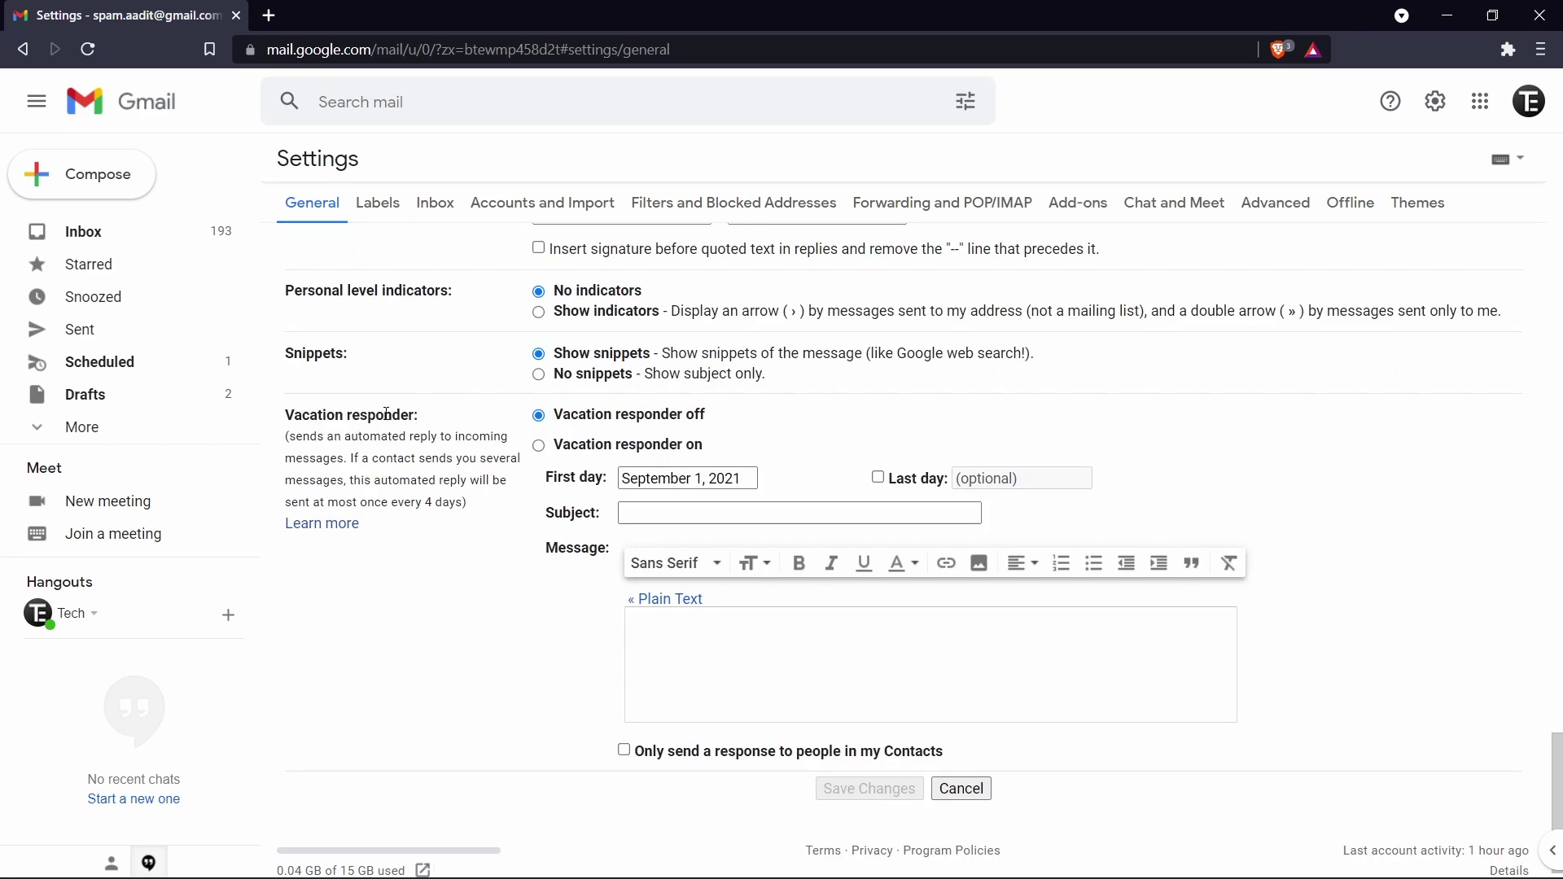
click(541, 455)
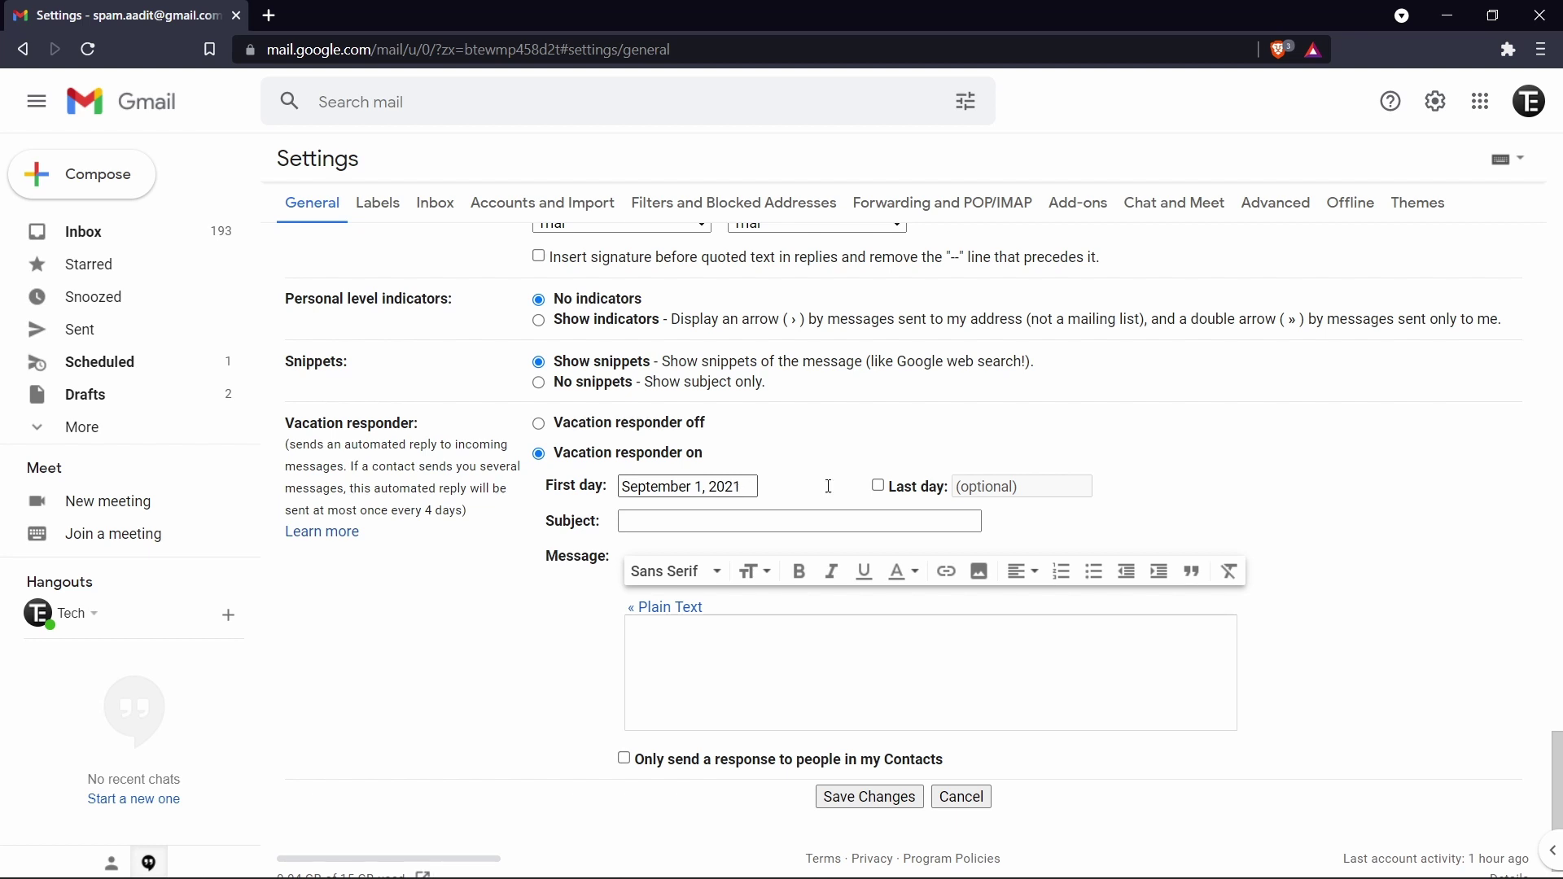
click(878, 487)
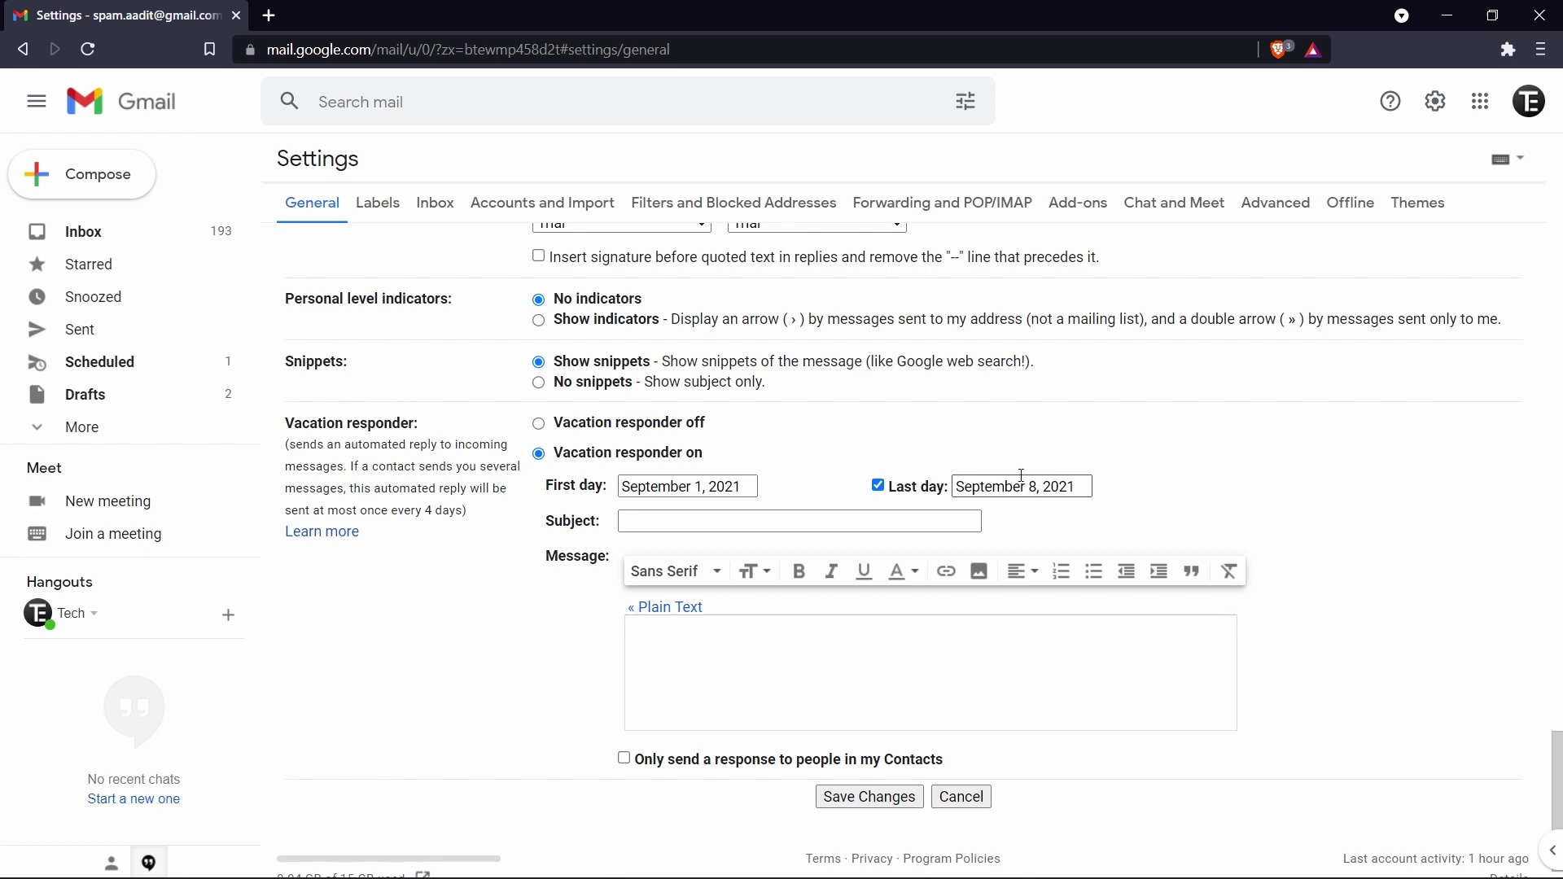
click(773, 527)
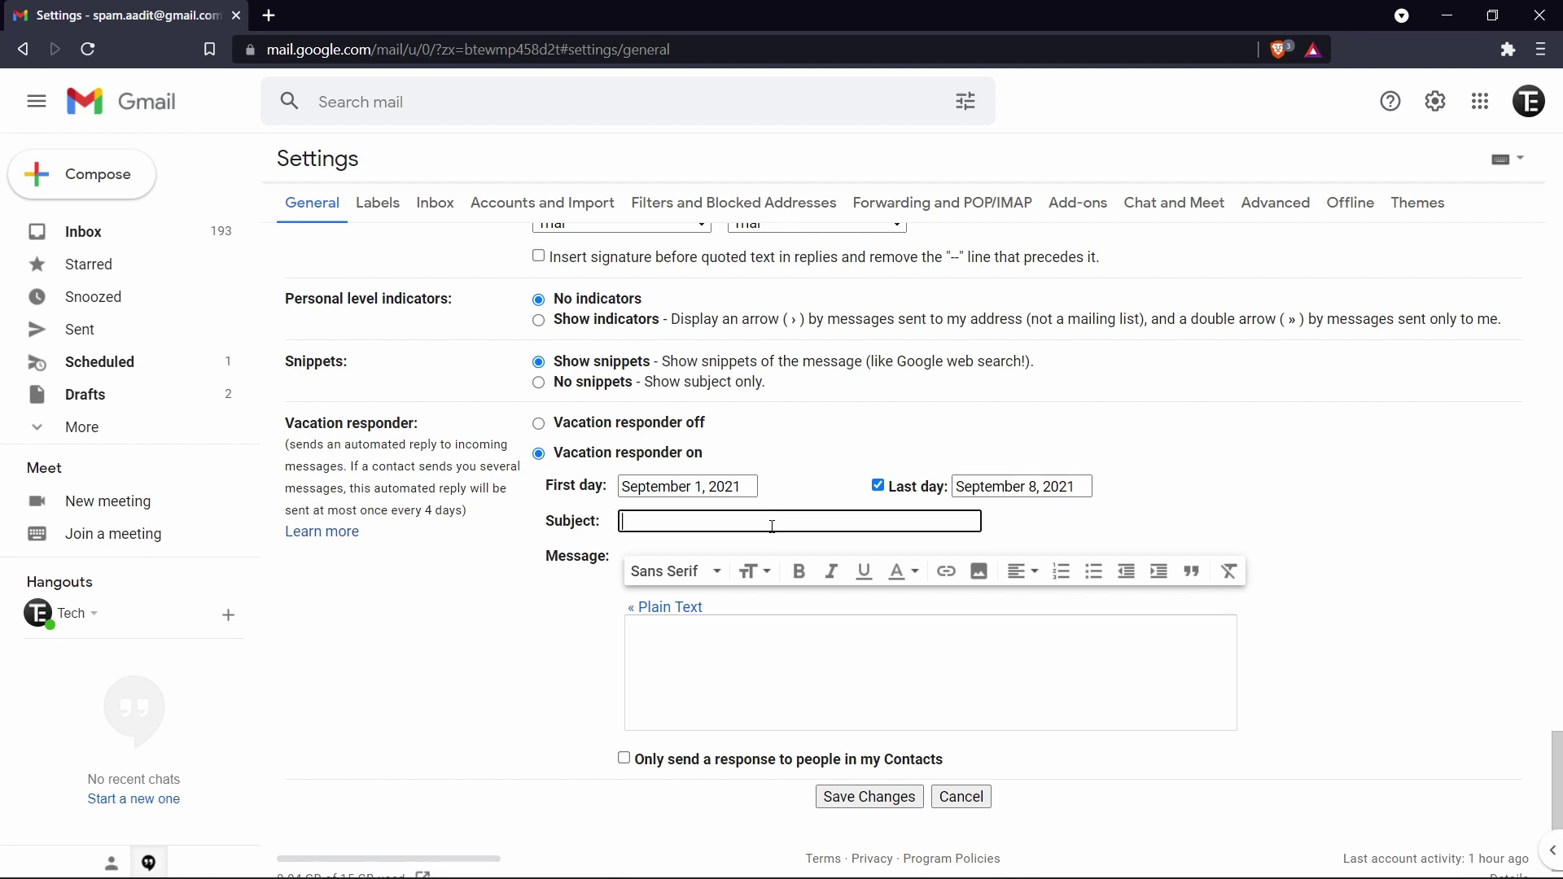
text(Travelling)
click(736, 649)
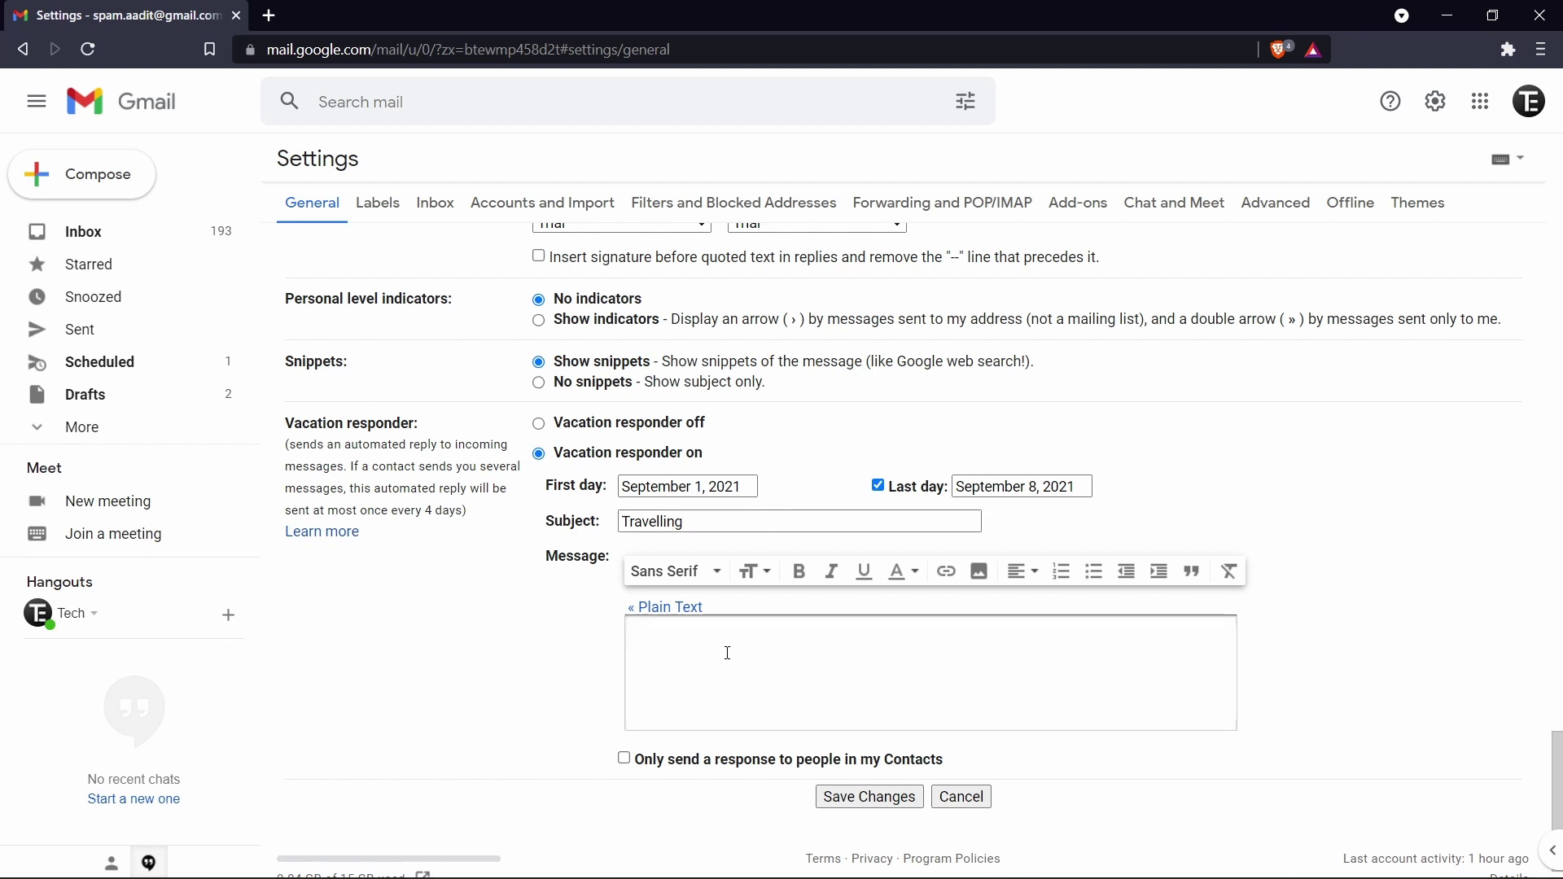
key(BackSpace)
Step: Save the vacation responder, search for attachments larger than 5 MB, and select all four results
click(882, 794)
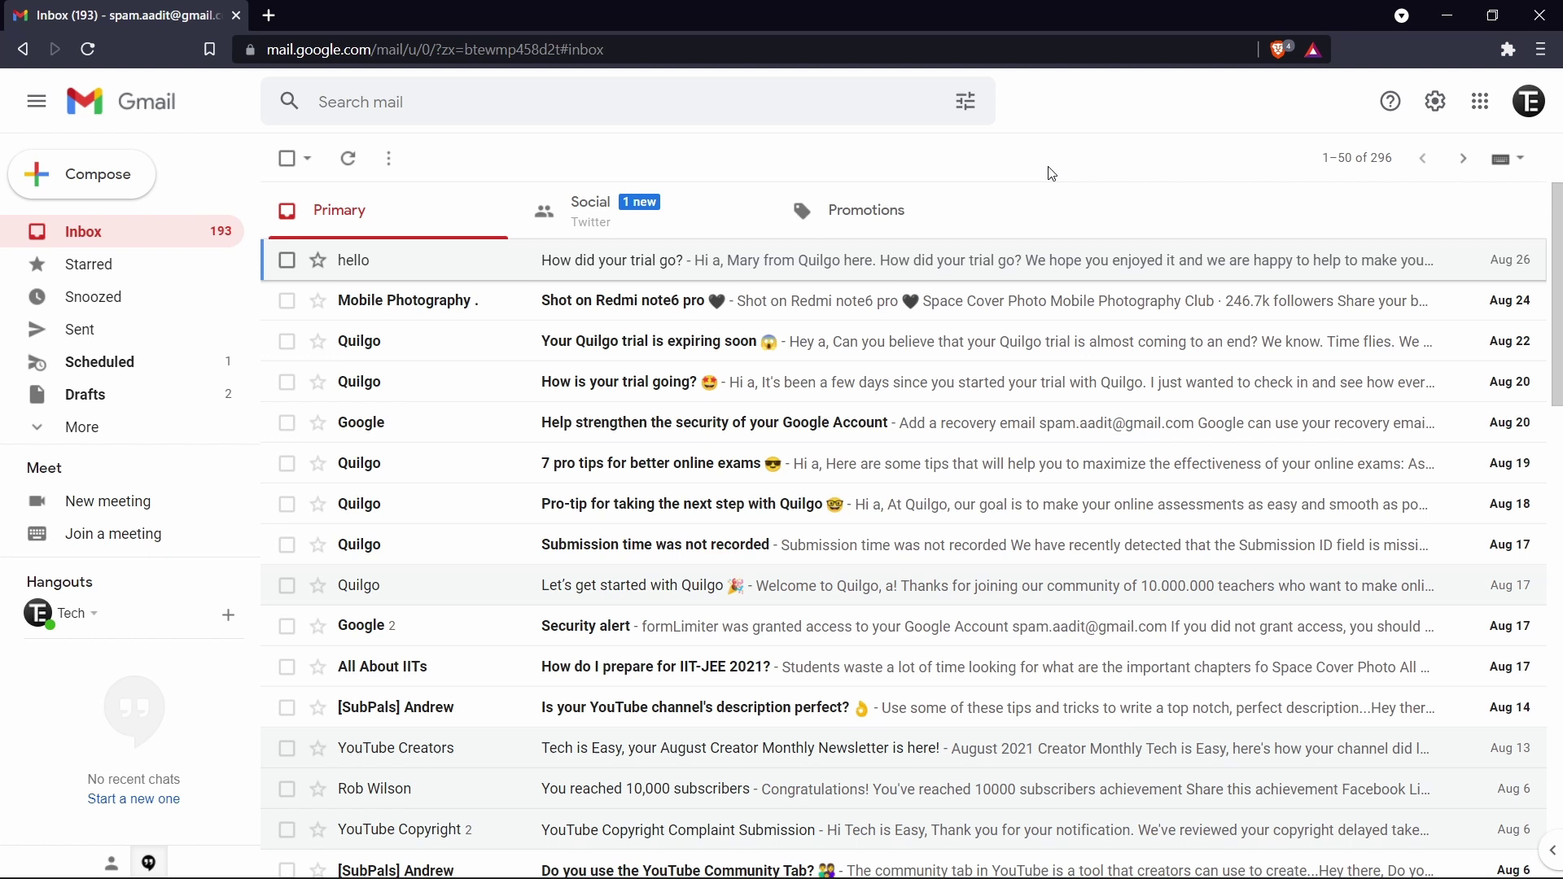
click(966, 108)
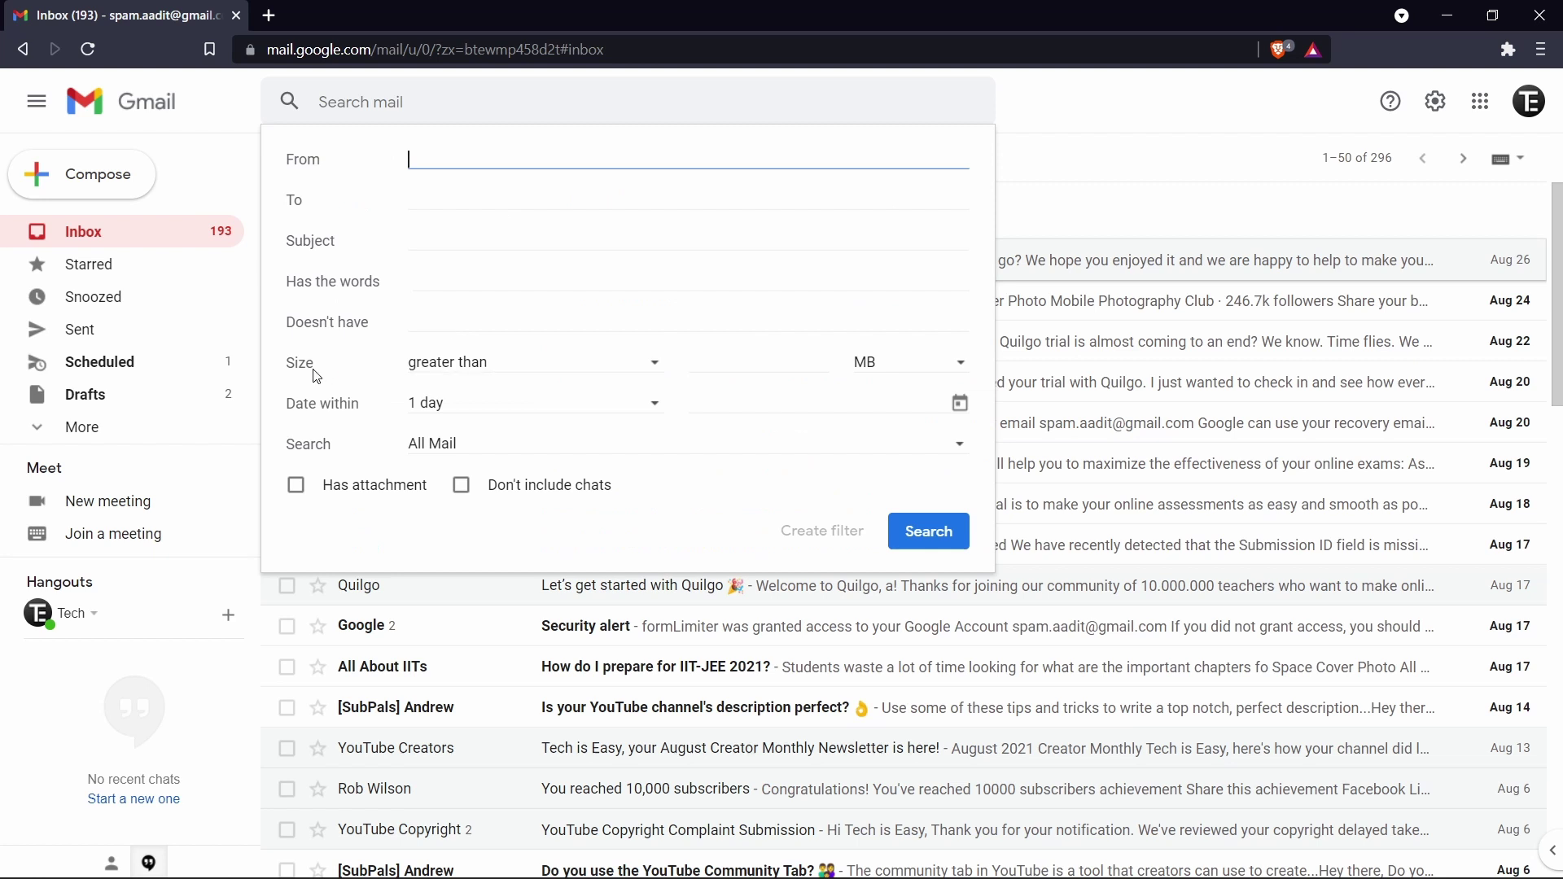
click(439, 370)
click(459, 373)
click(784, 361)
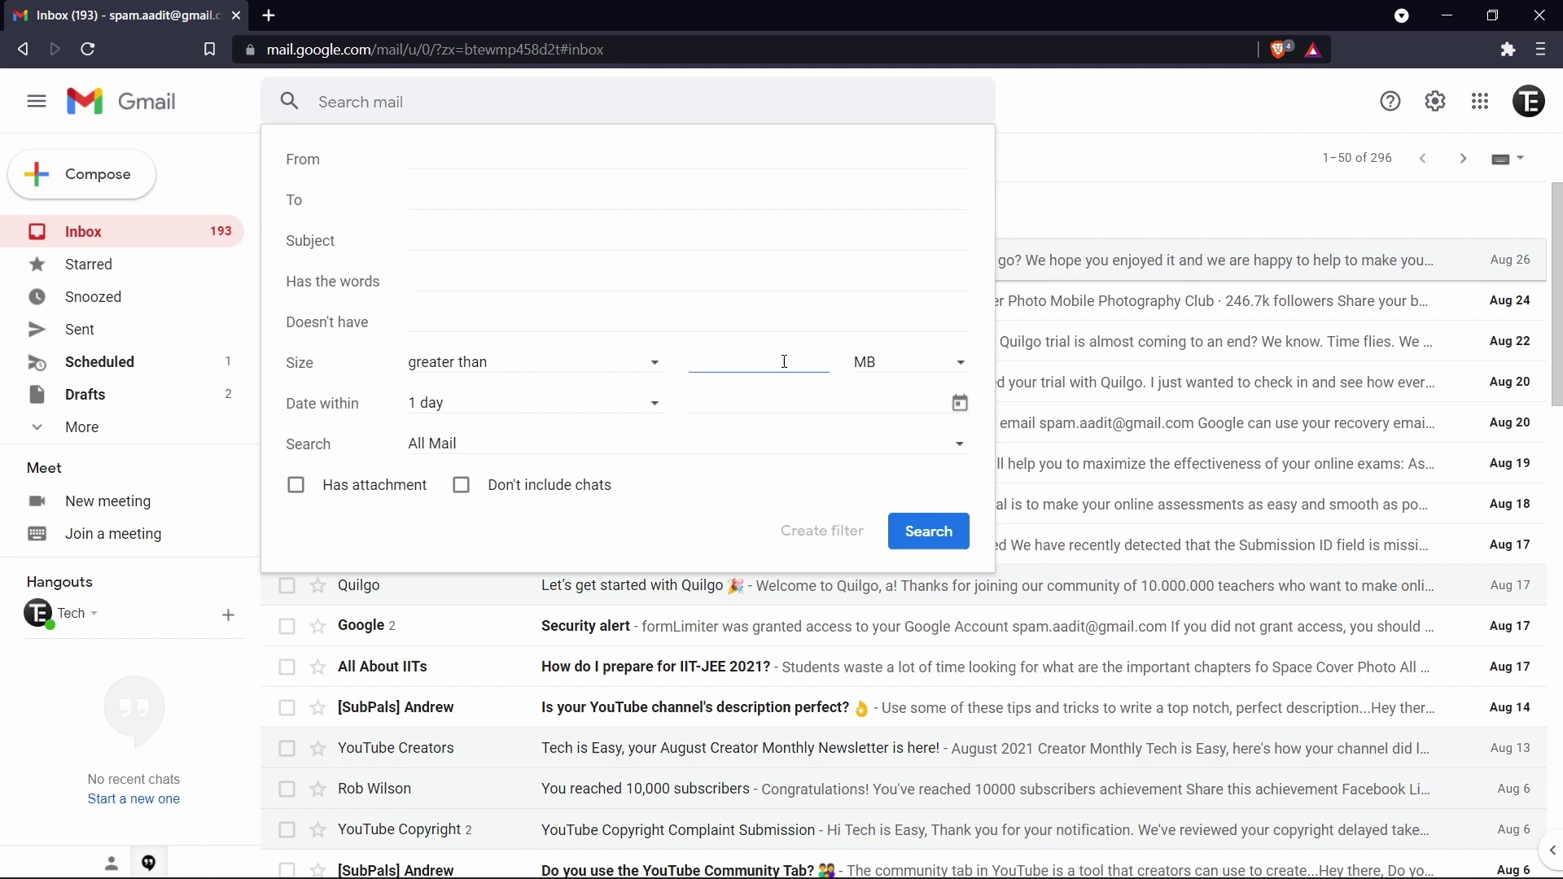
text(5)
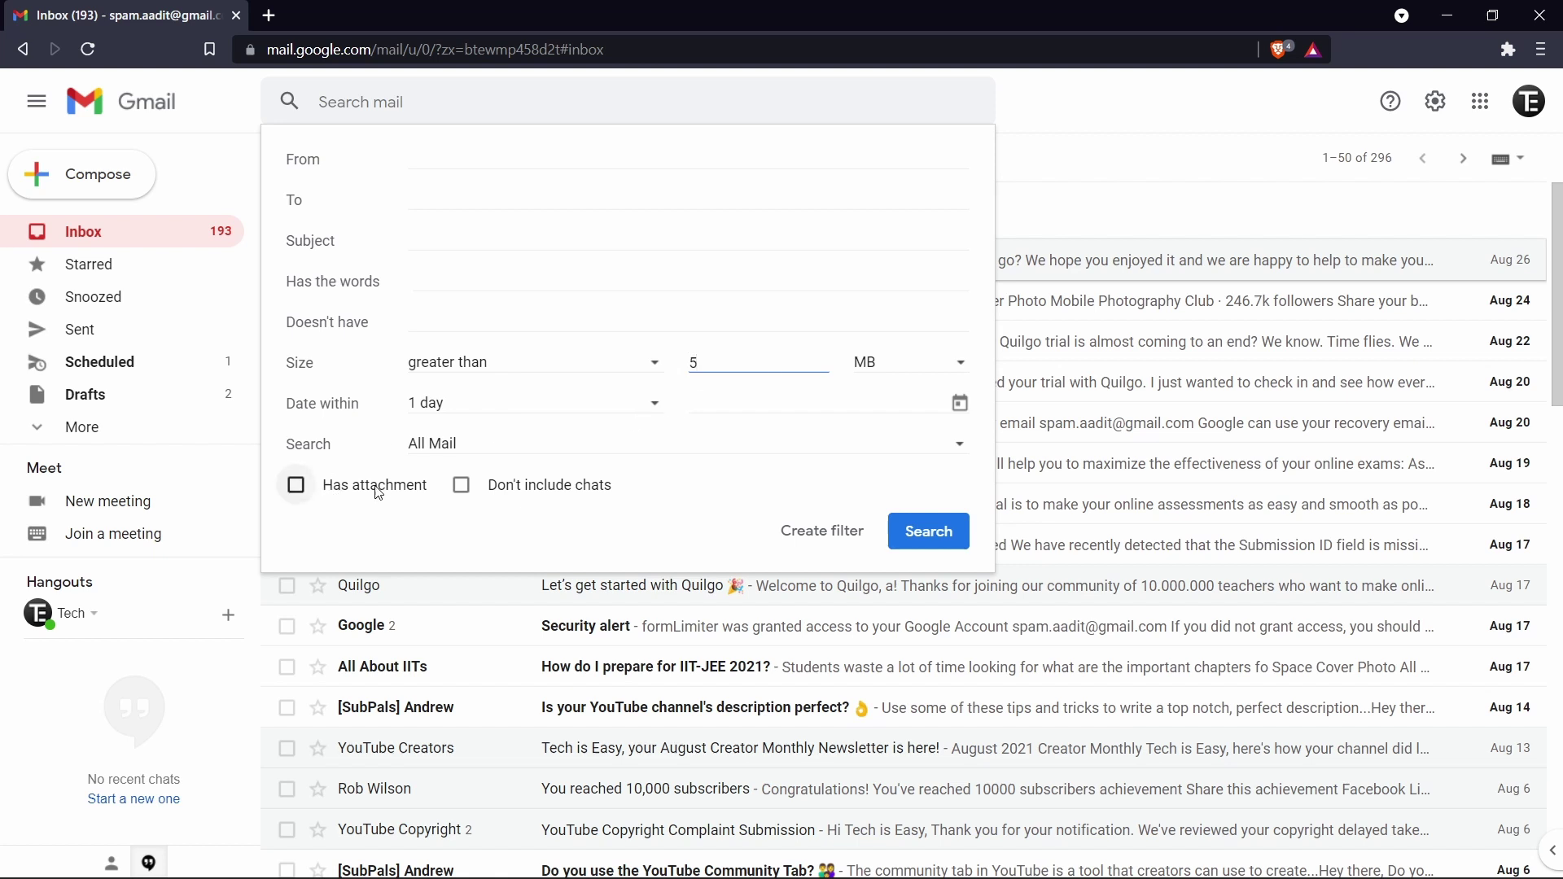
click(297, 487)
click(947, 549)
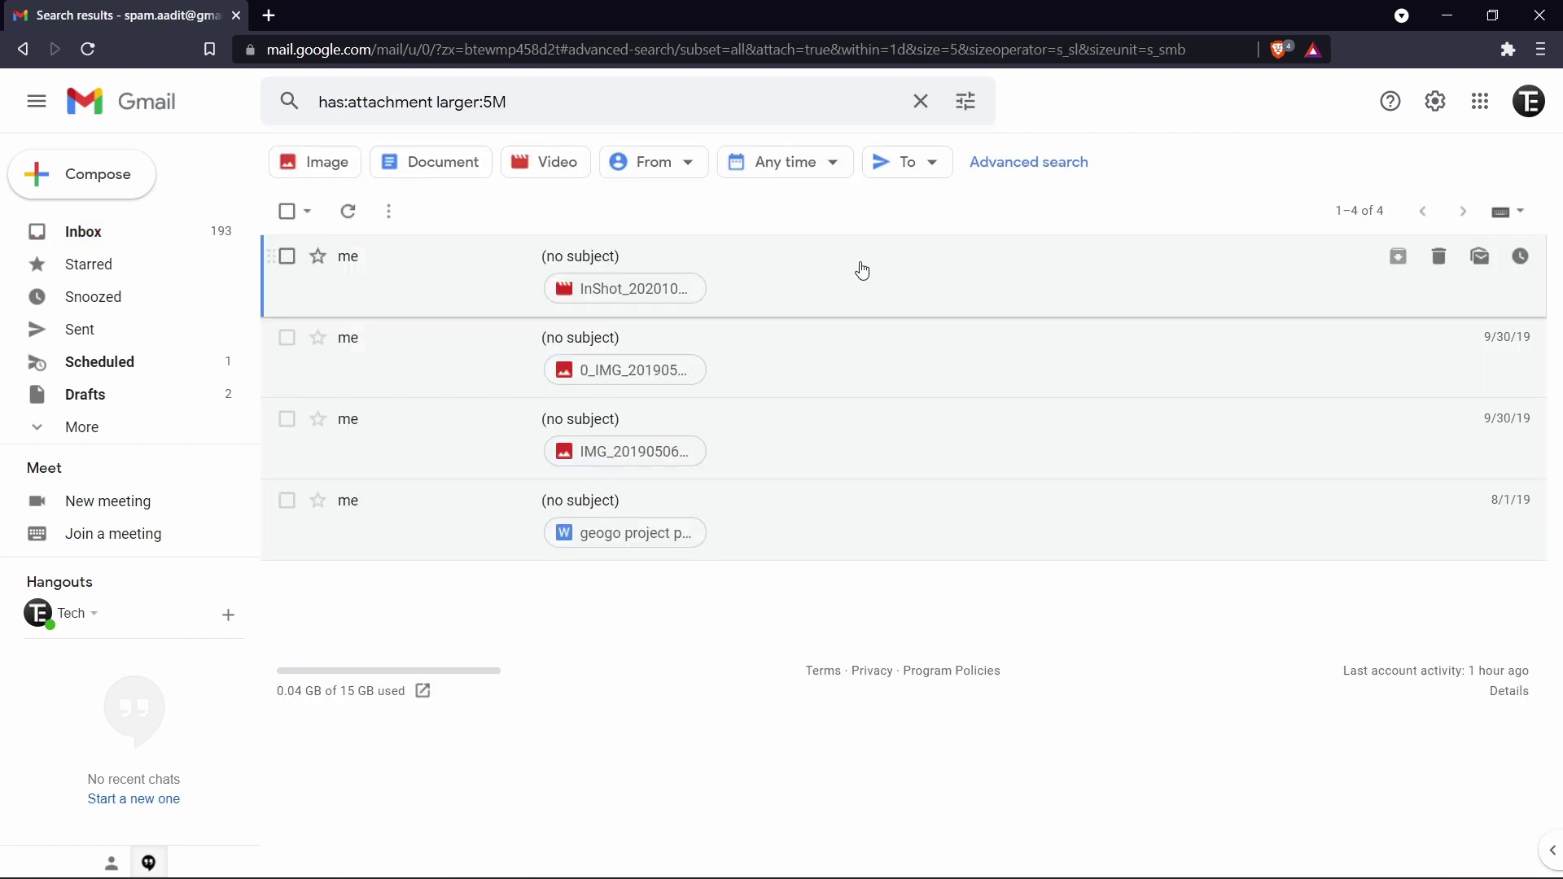
click(290, 213)
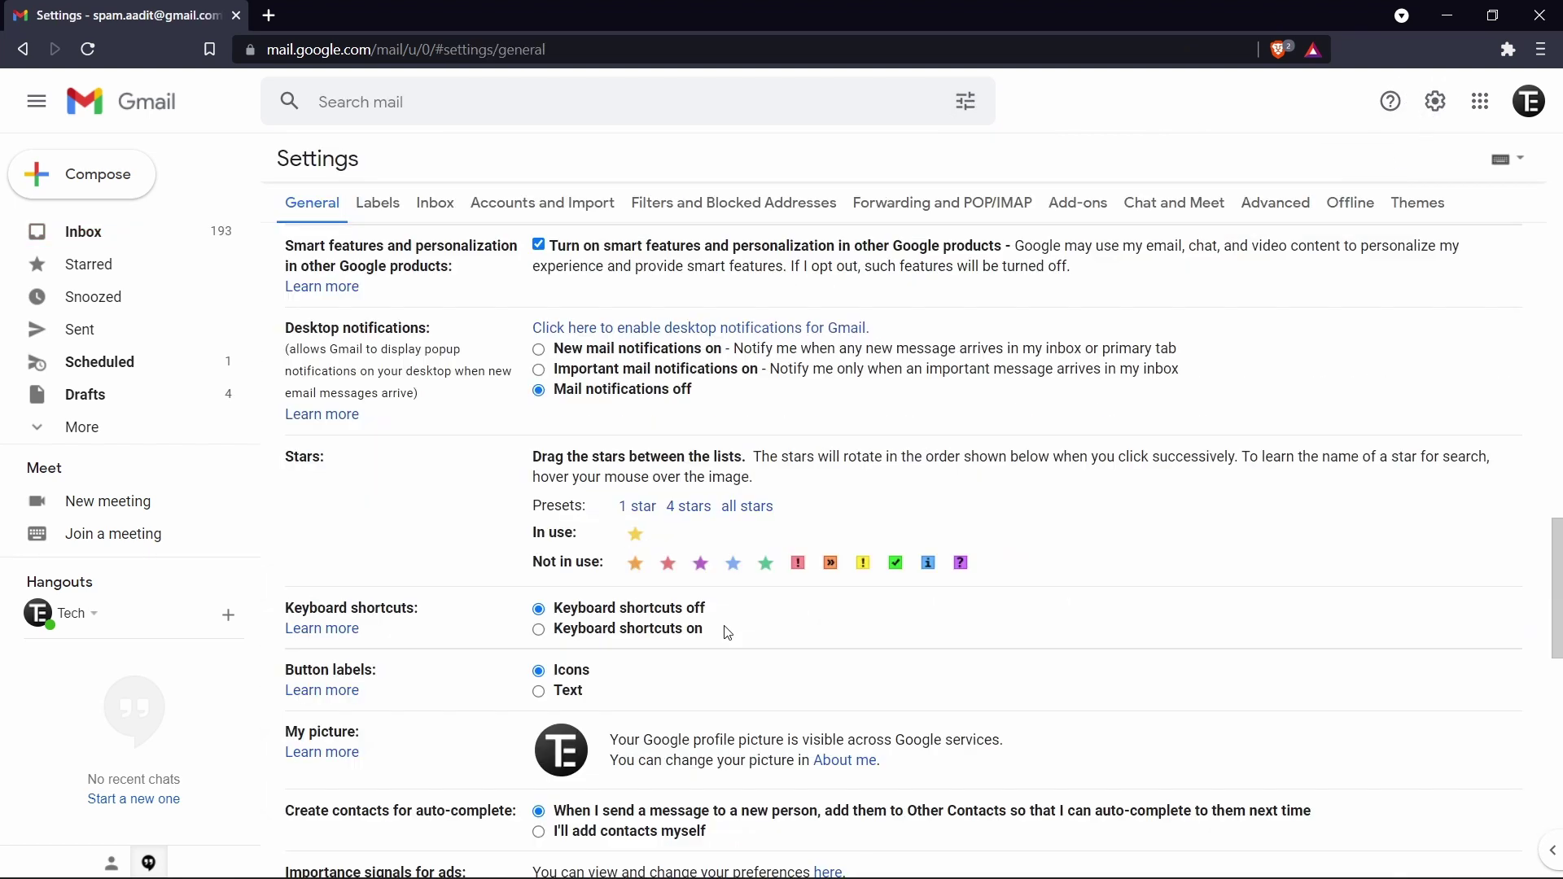
Step: Switch Keyboard shortcuts on in General settings and save the changes
scroll(727, 633, down, 2)
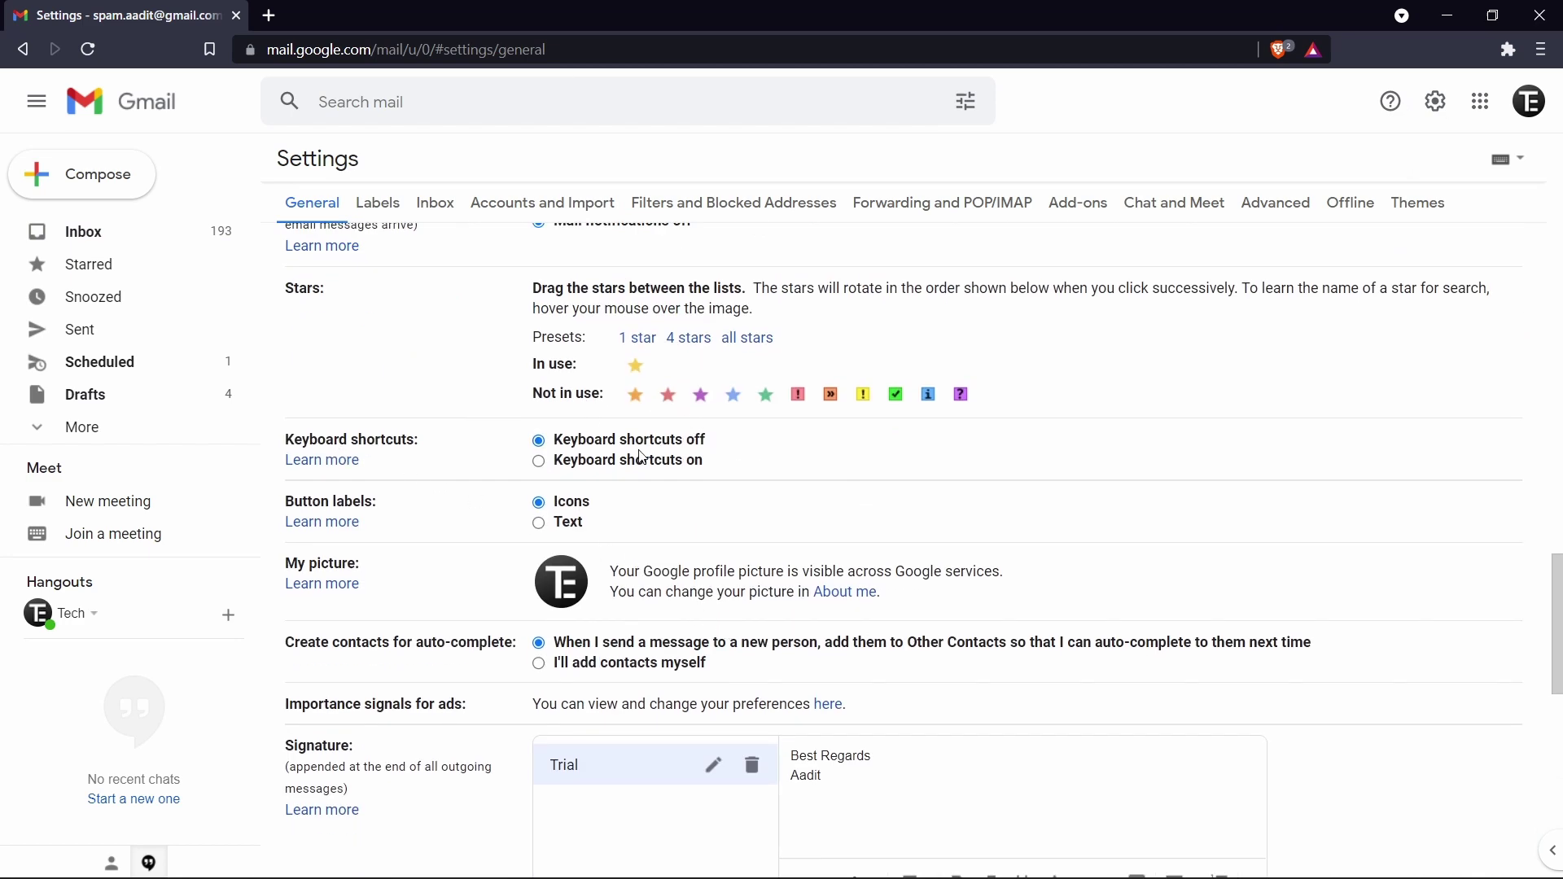
click(581, 470)
scroll(580, 471, down, 8)
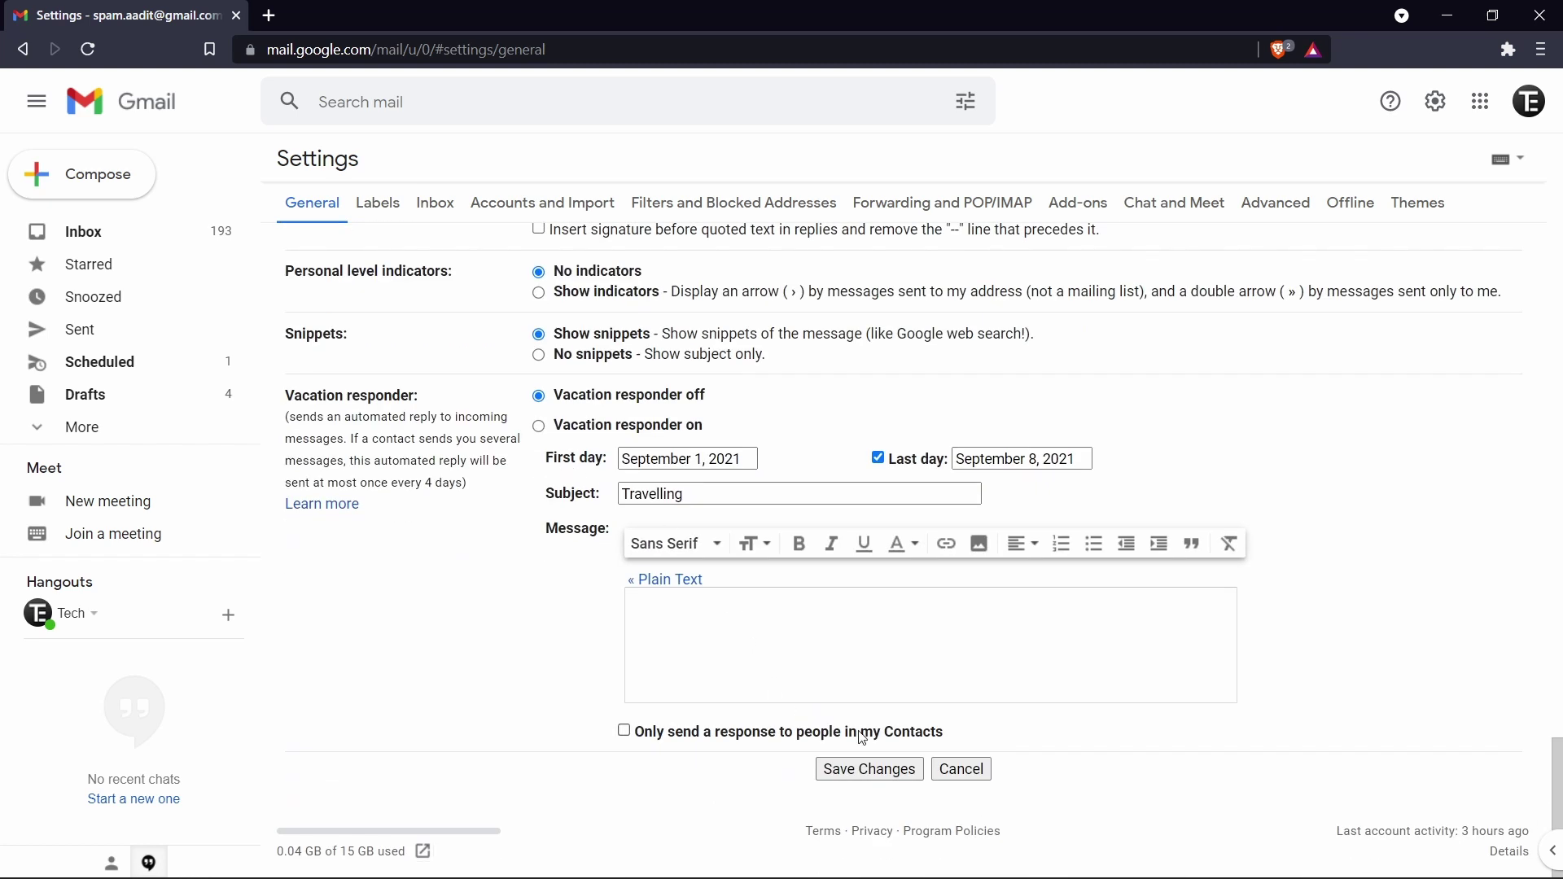
click(839, 772)
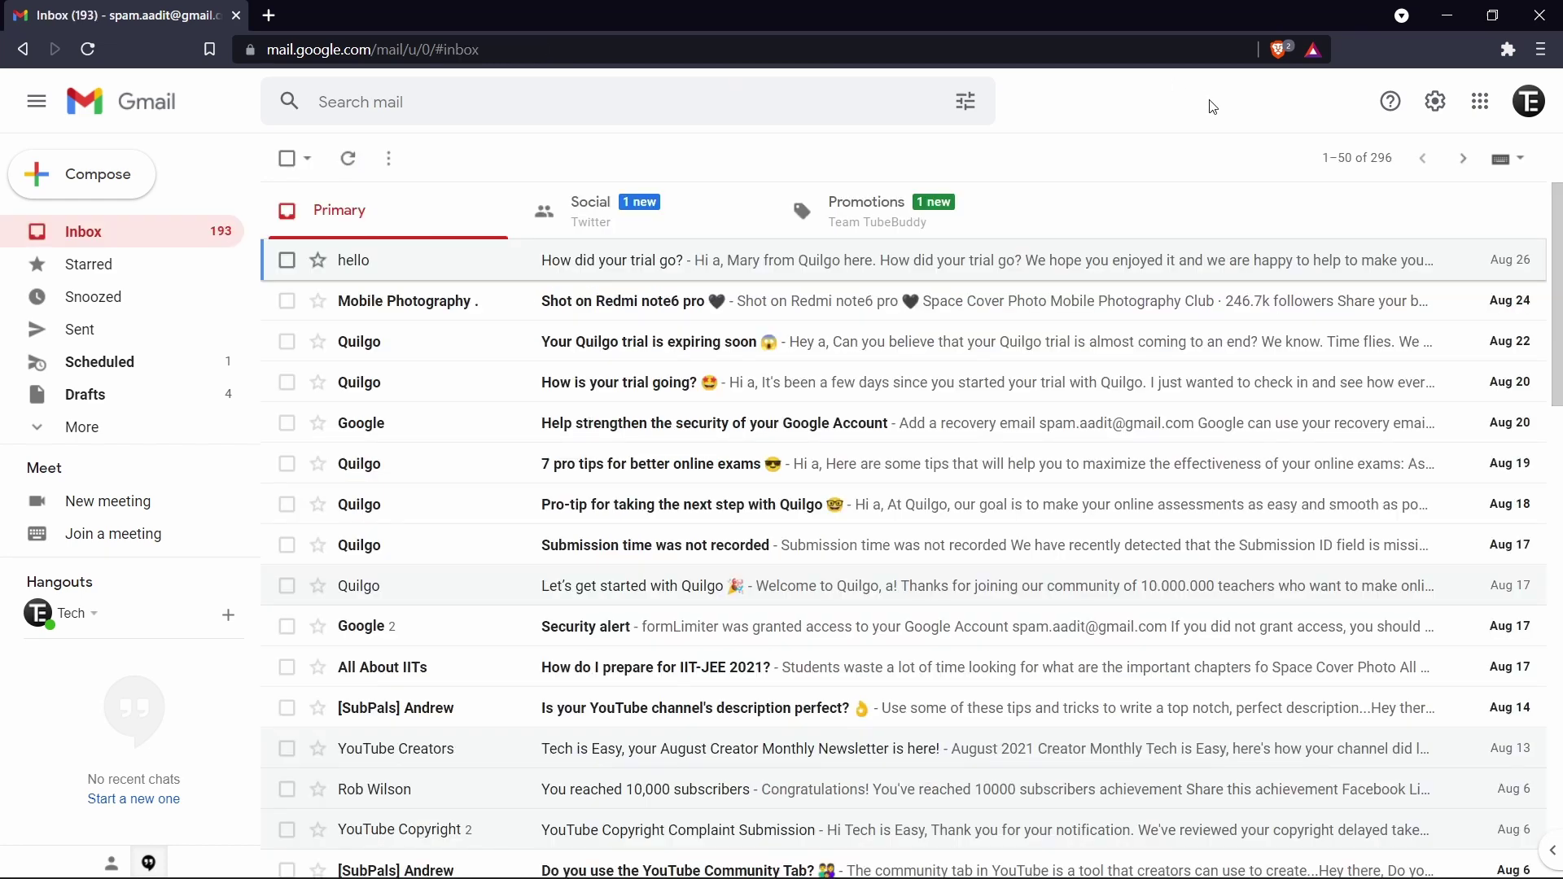
key(question)
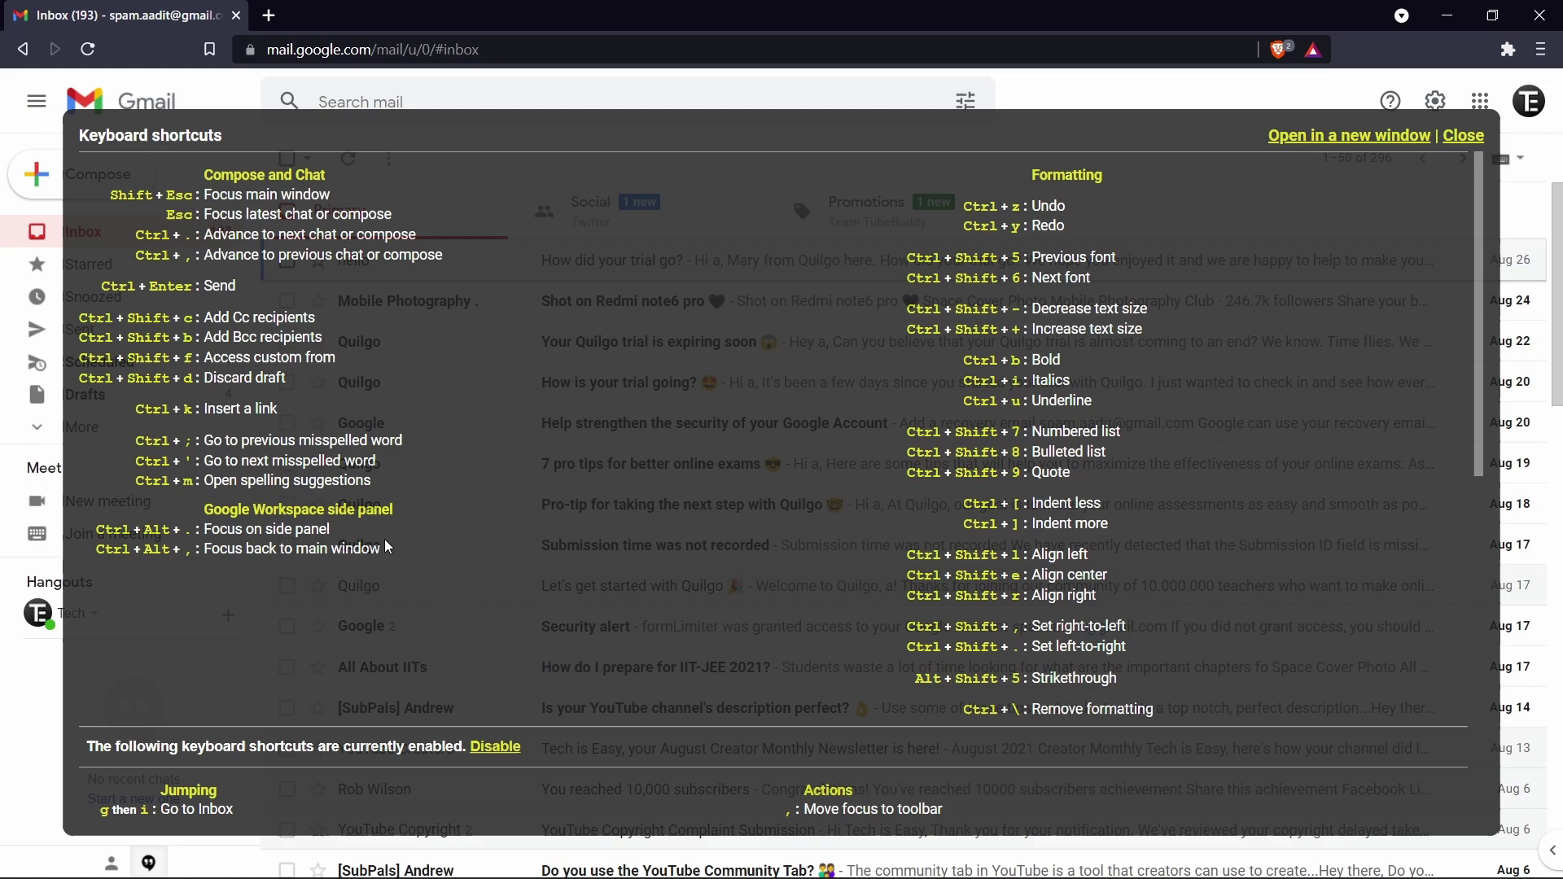
scroll(751, 607, down, 3)
scroll(751, 608, down, 8)
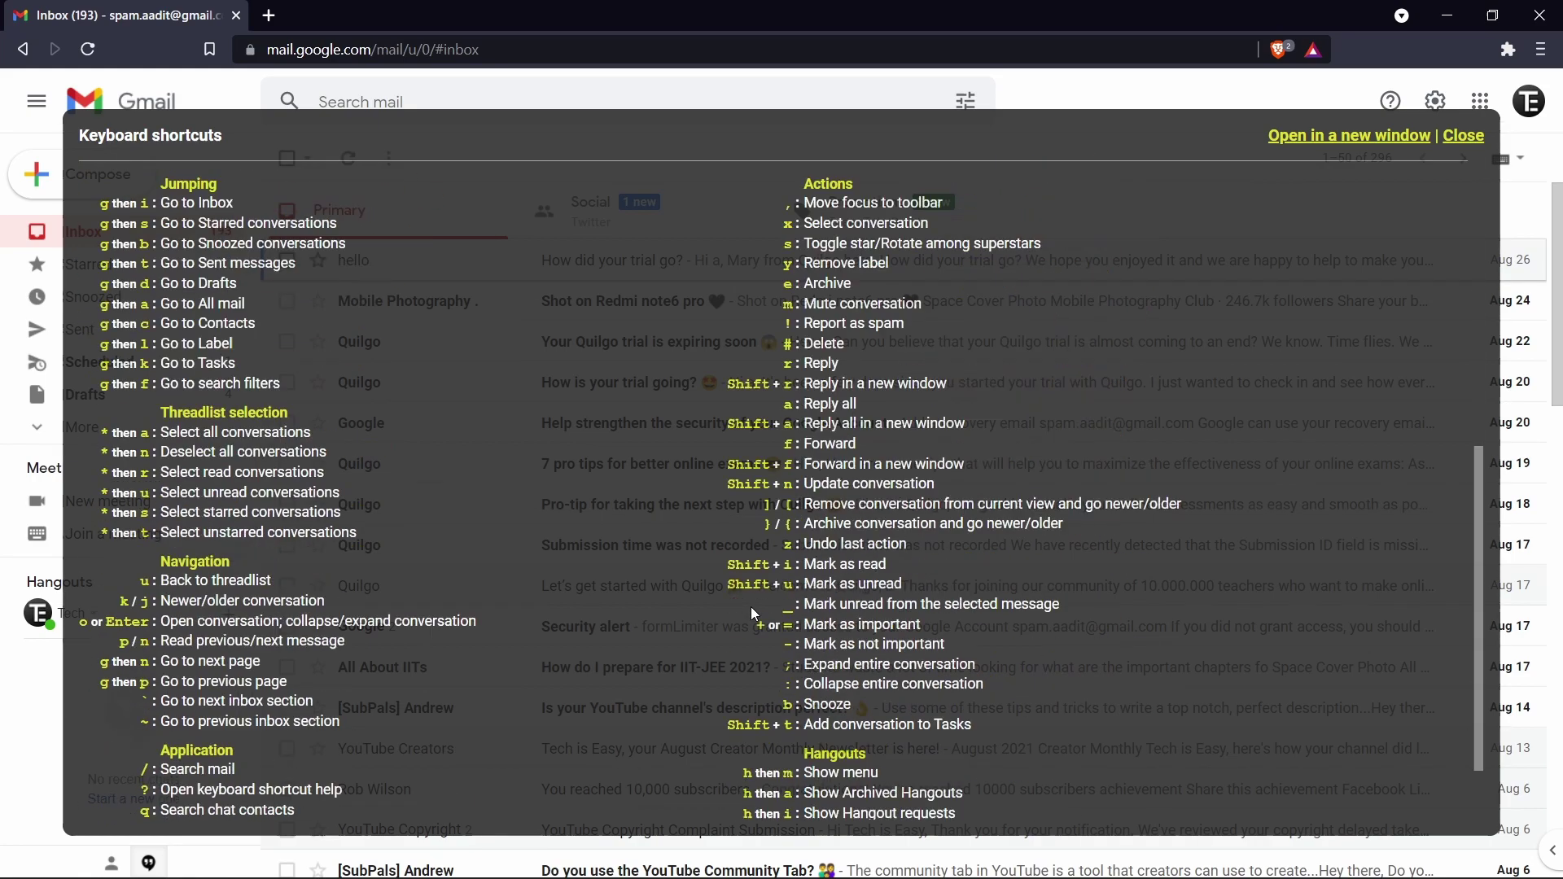
scroll(629, 627, up, 6)
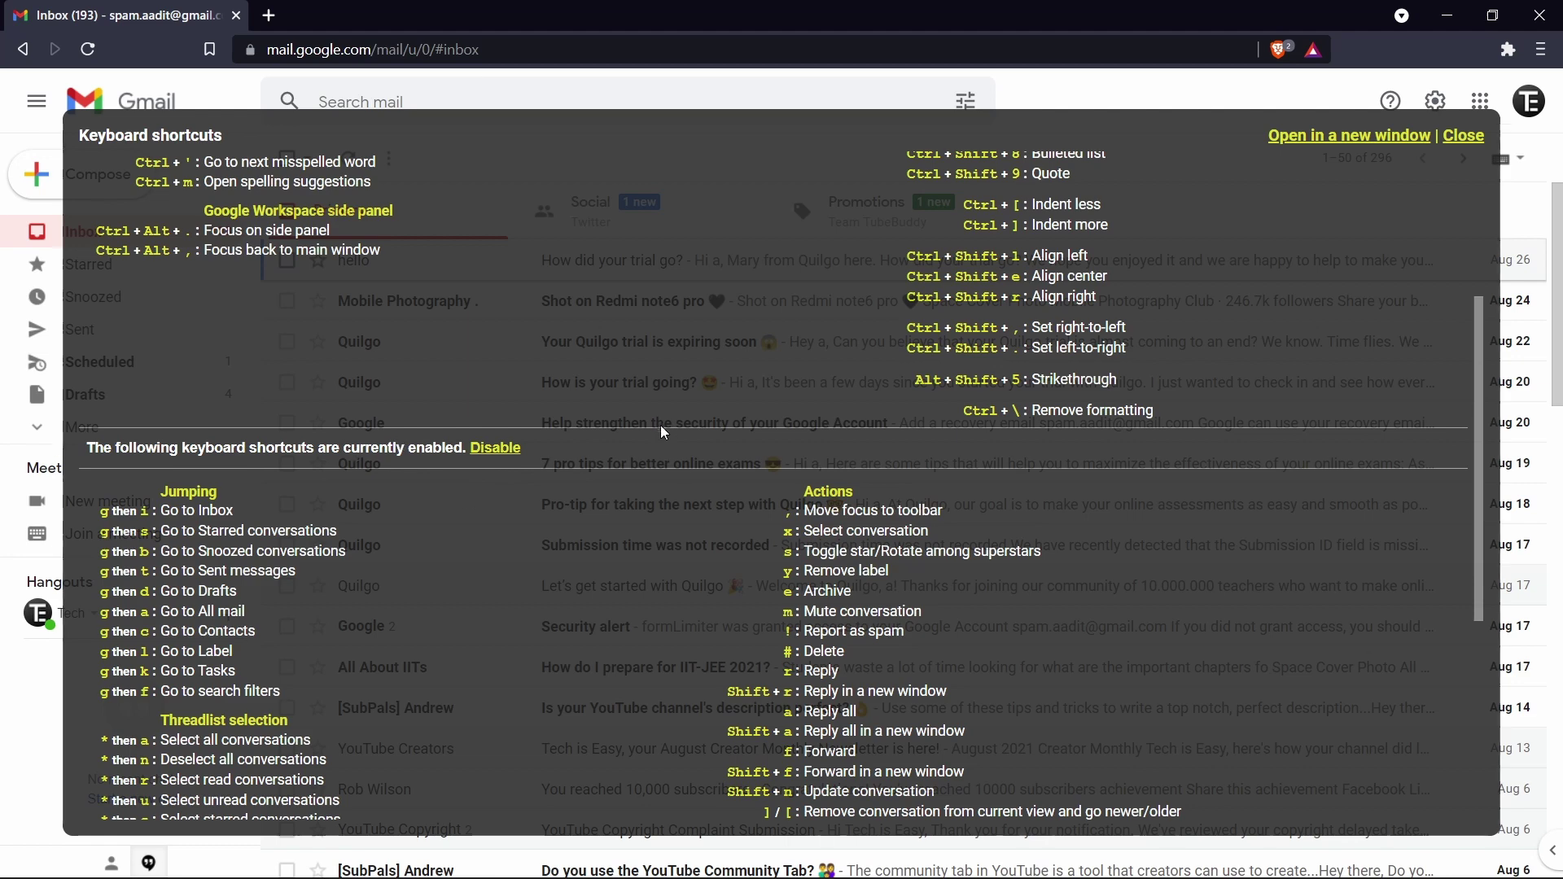
click(495, 448)
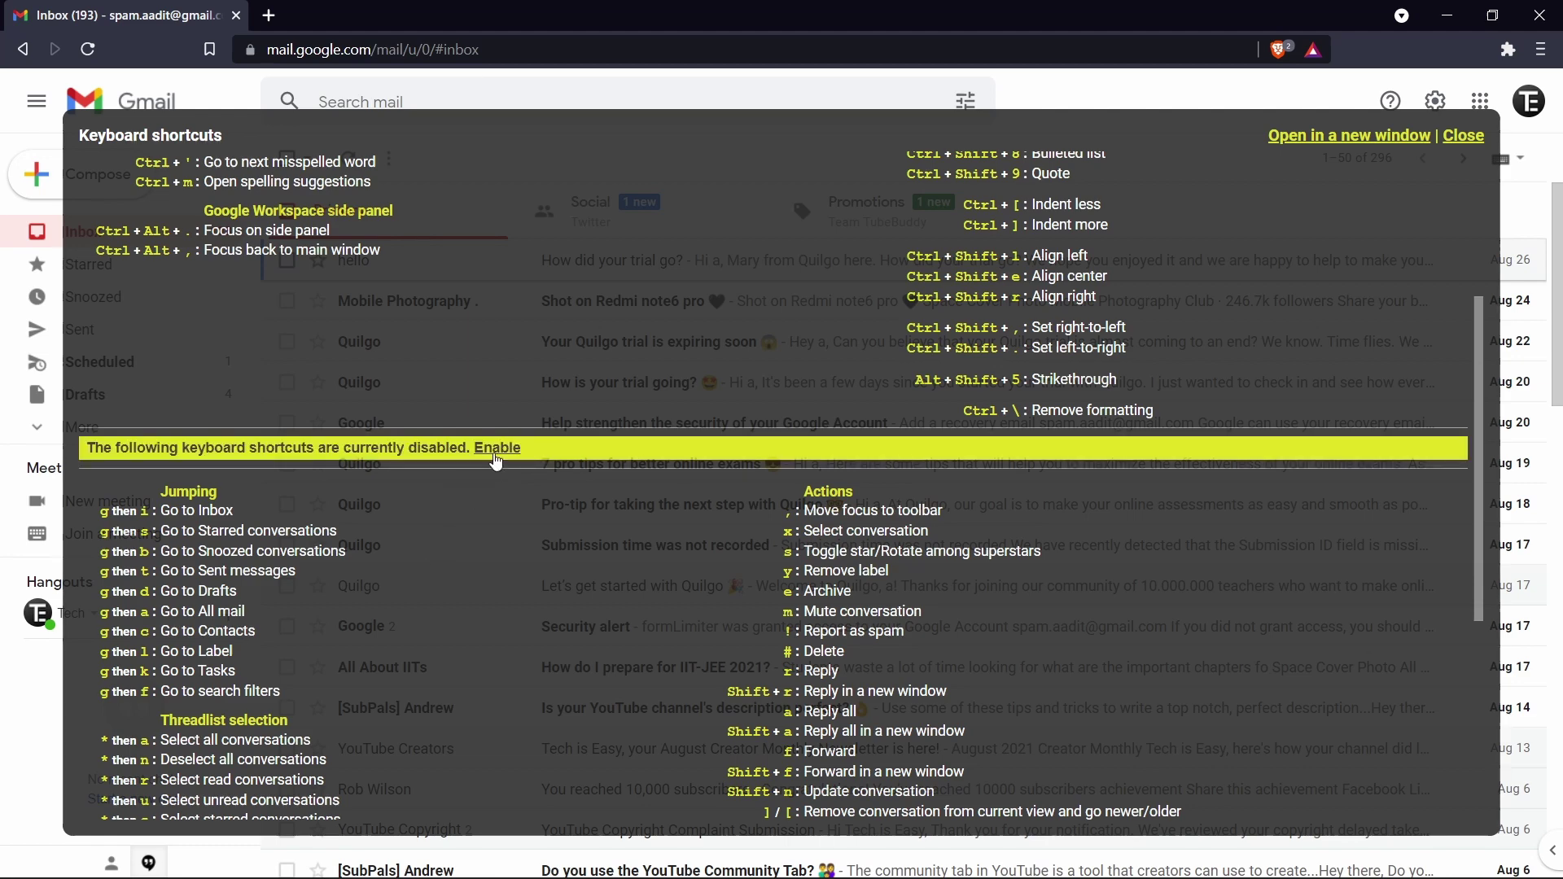
click(494, 450)
scroll(489, 456, down, 5)
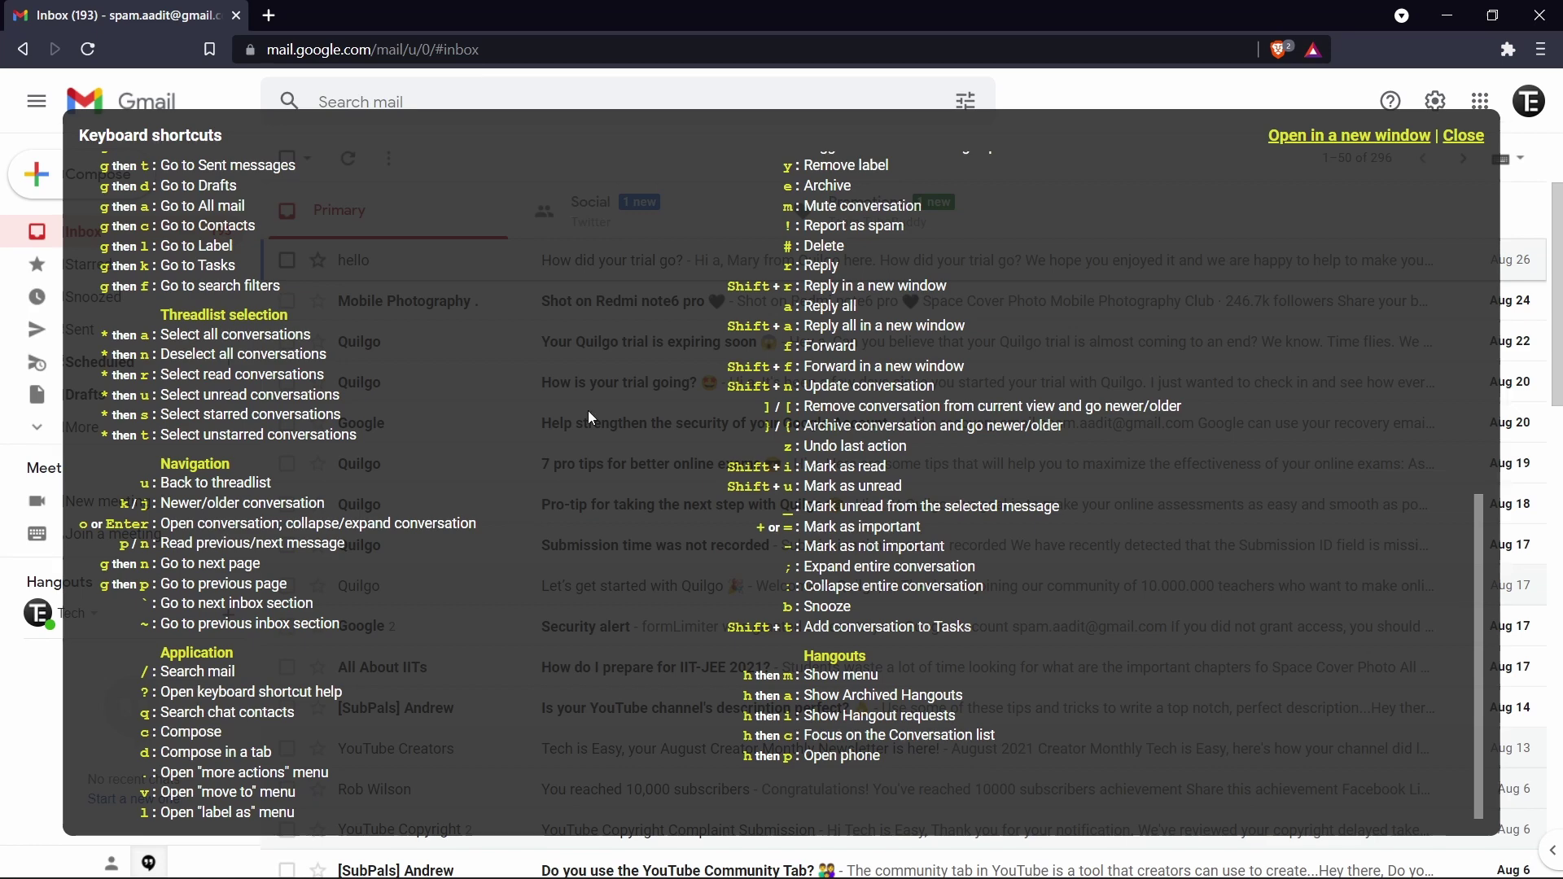
scroll(587, 410, up, 2)
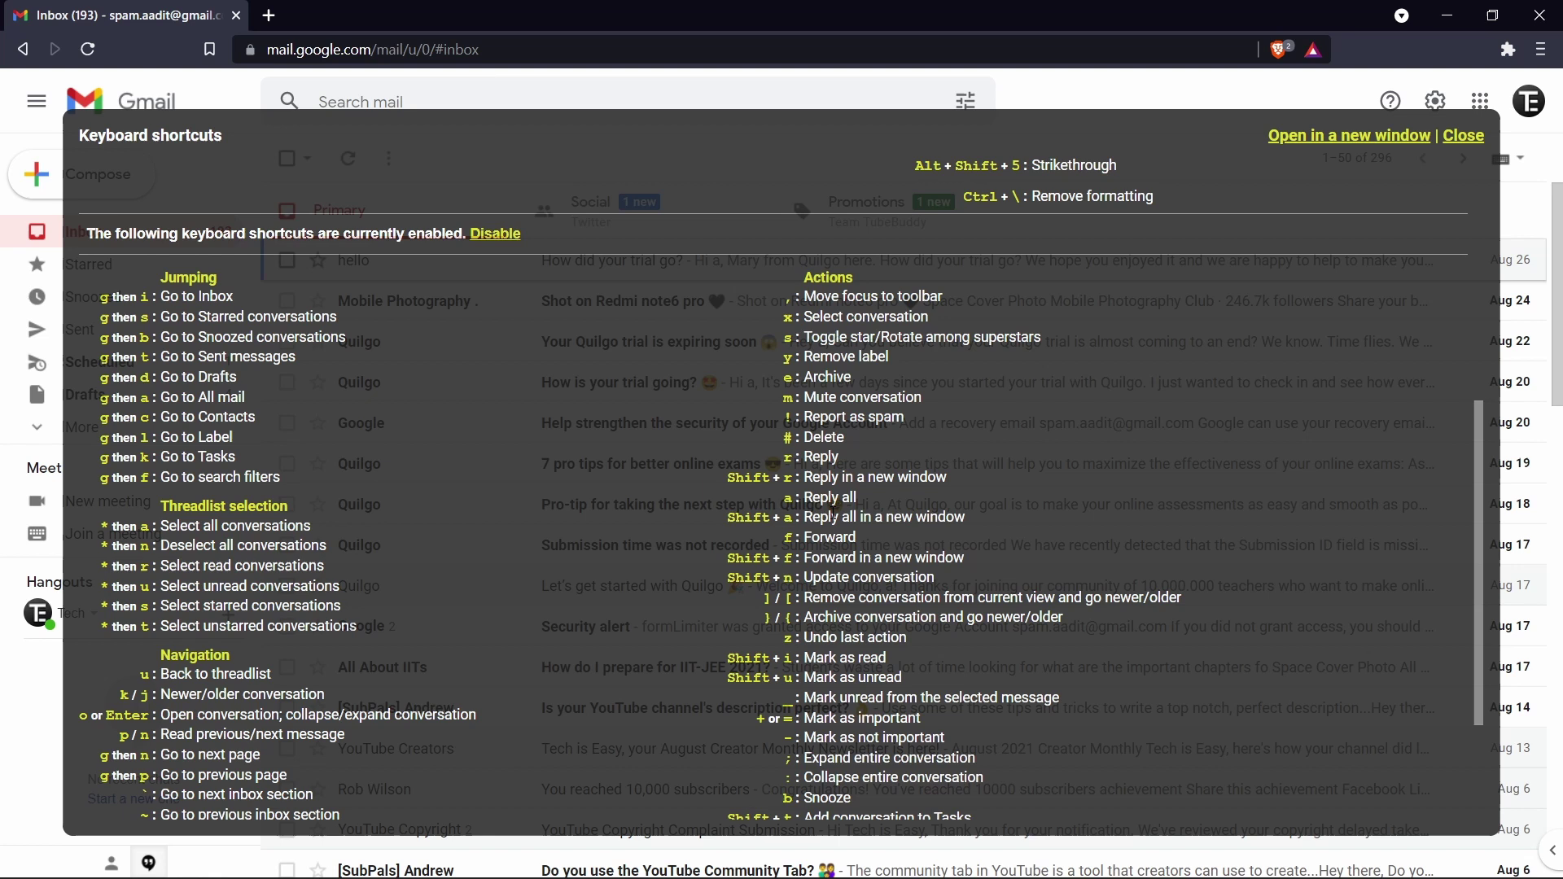
key(Escape)
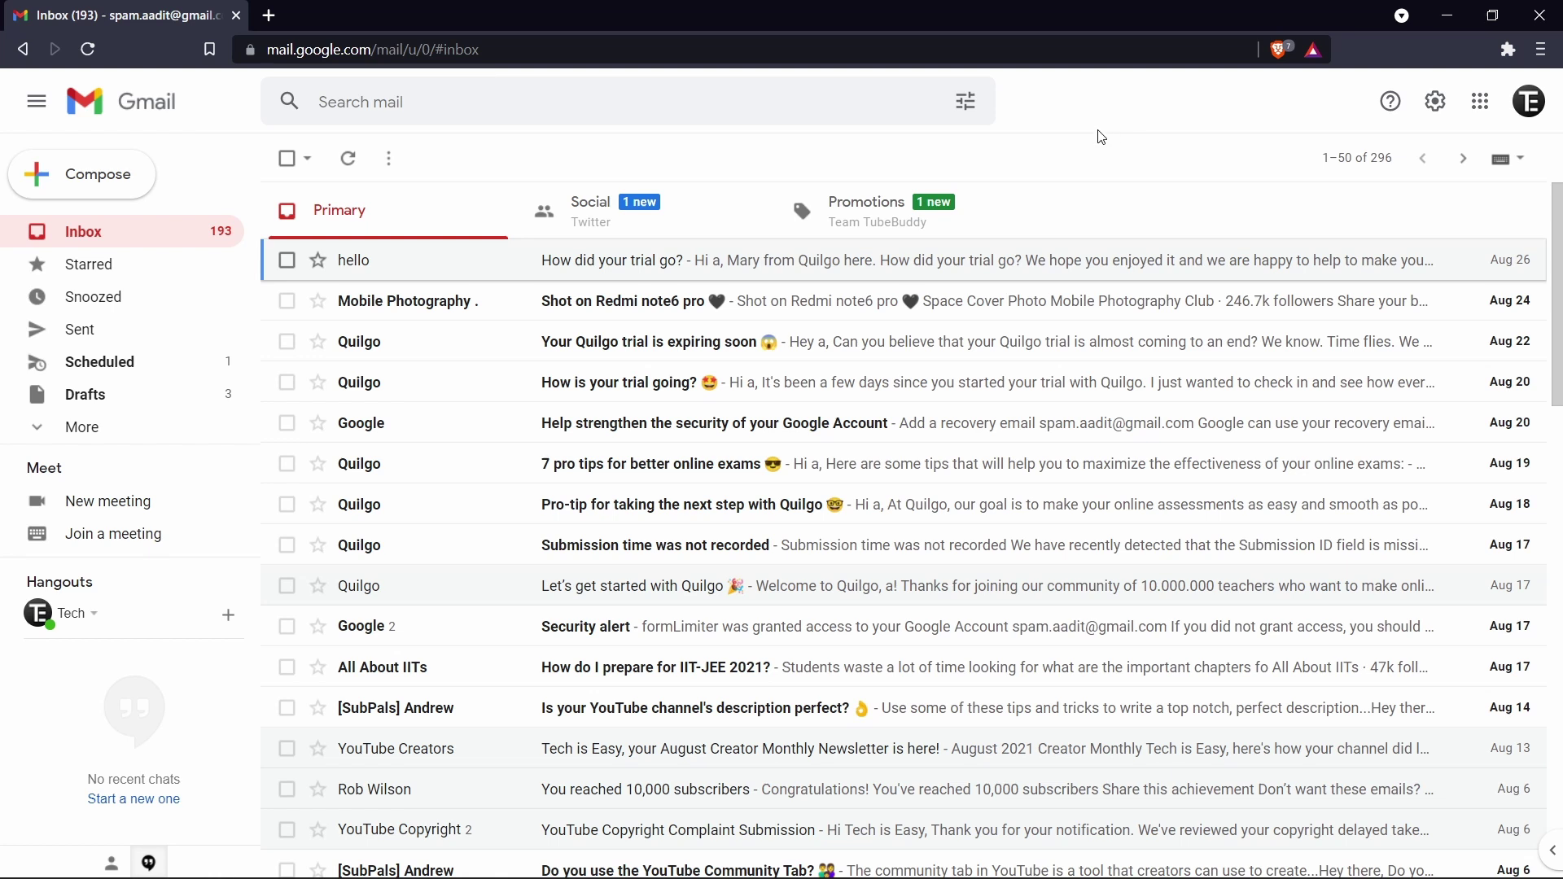
Step: Compose a new 'hello' email and apply confidential mode, expiring in 1 week on Sep 8, 2021
click(139, 184)
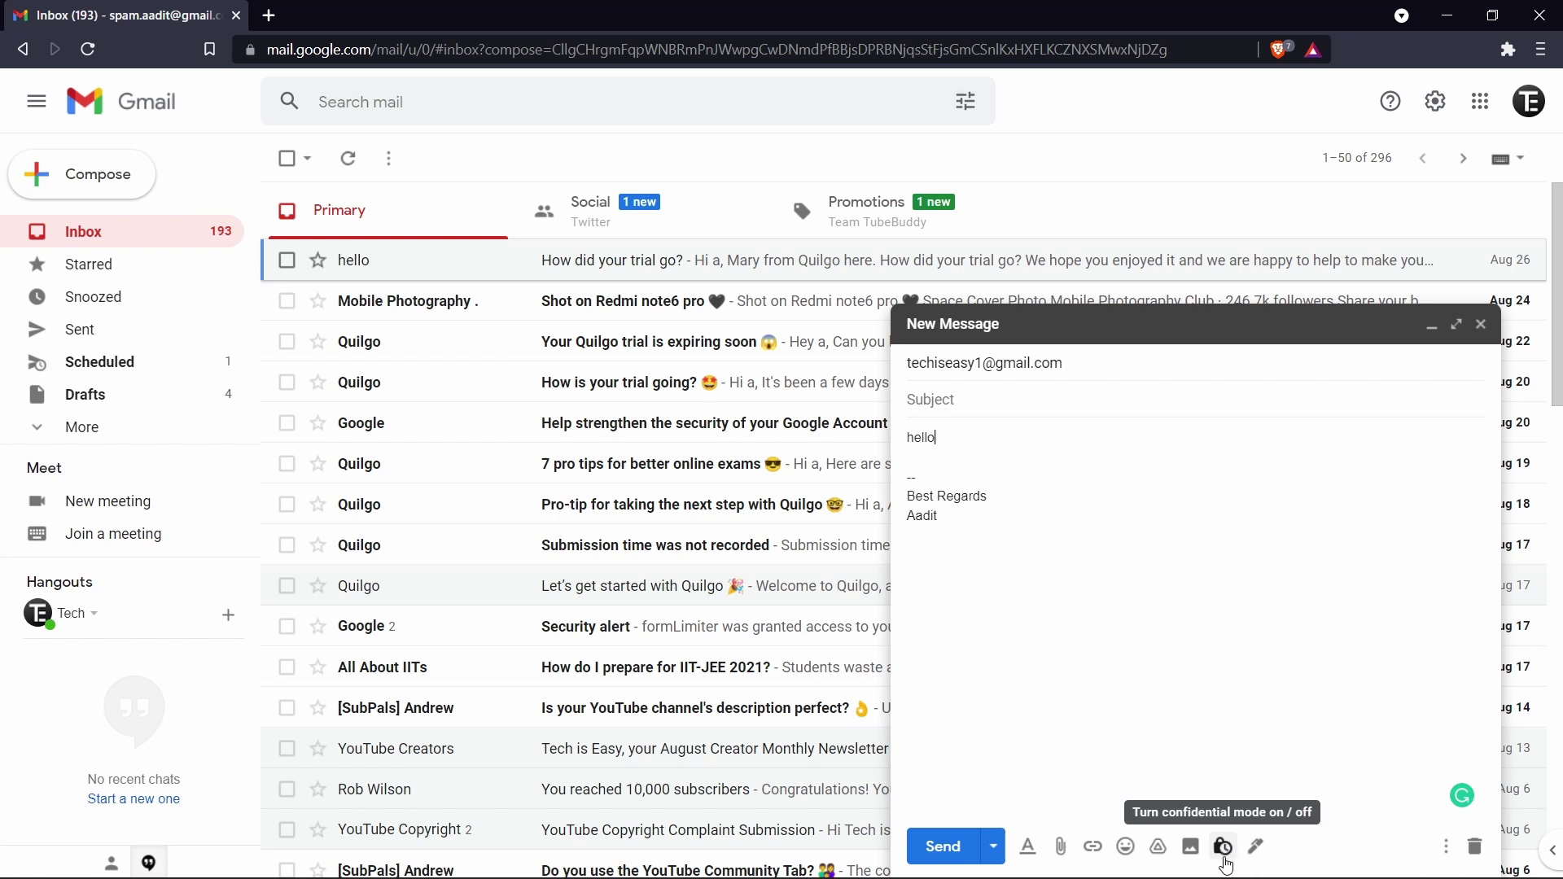
click(1223, 847)
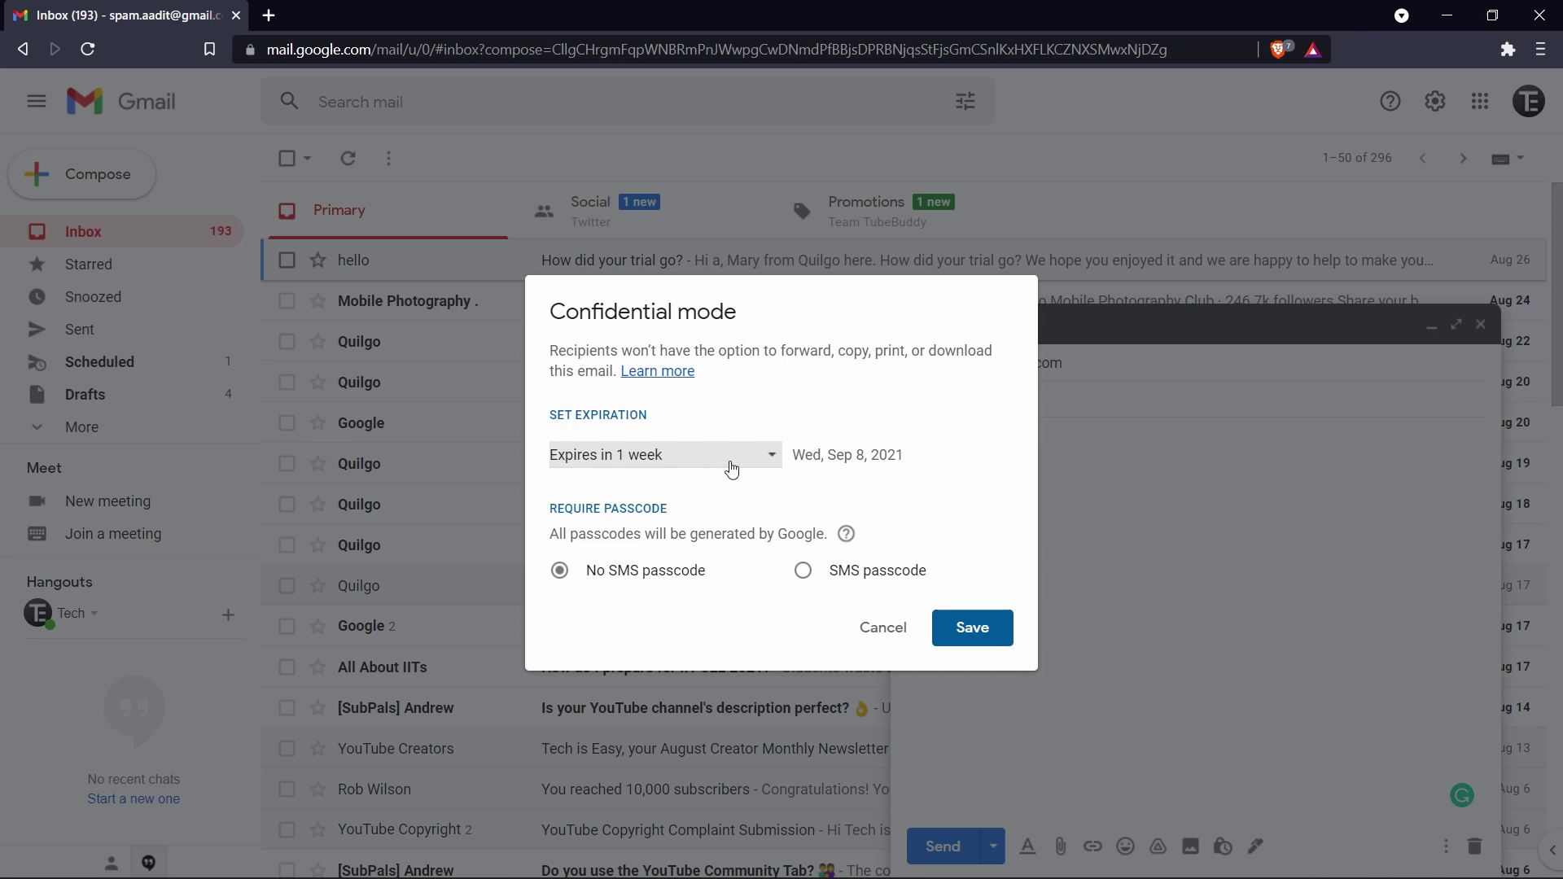
click(727, 463)
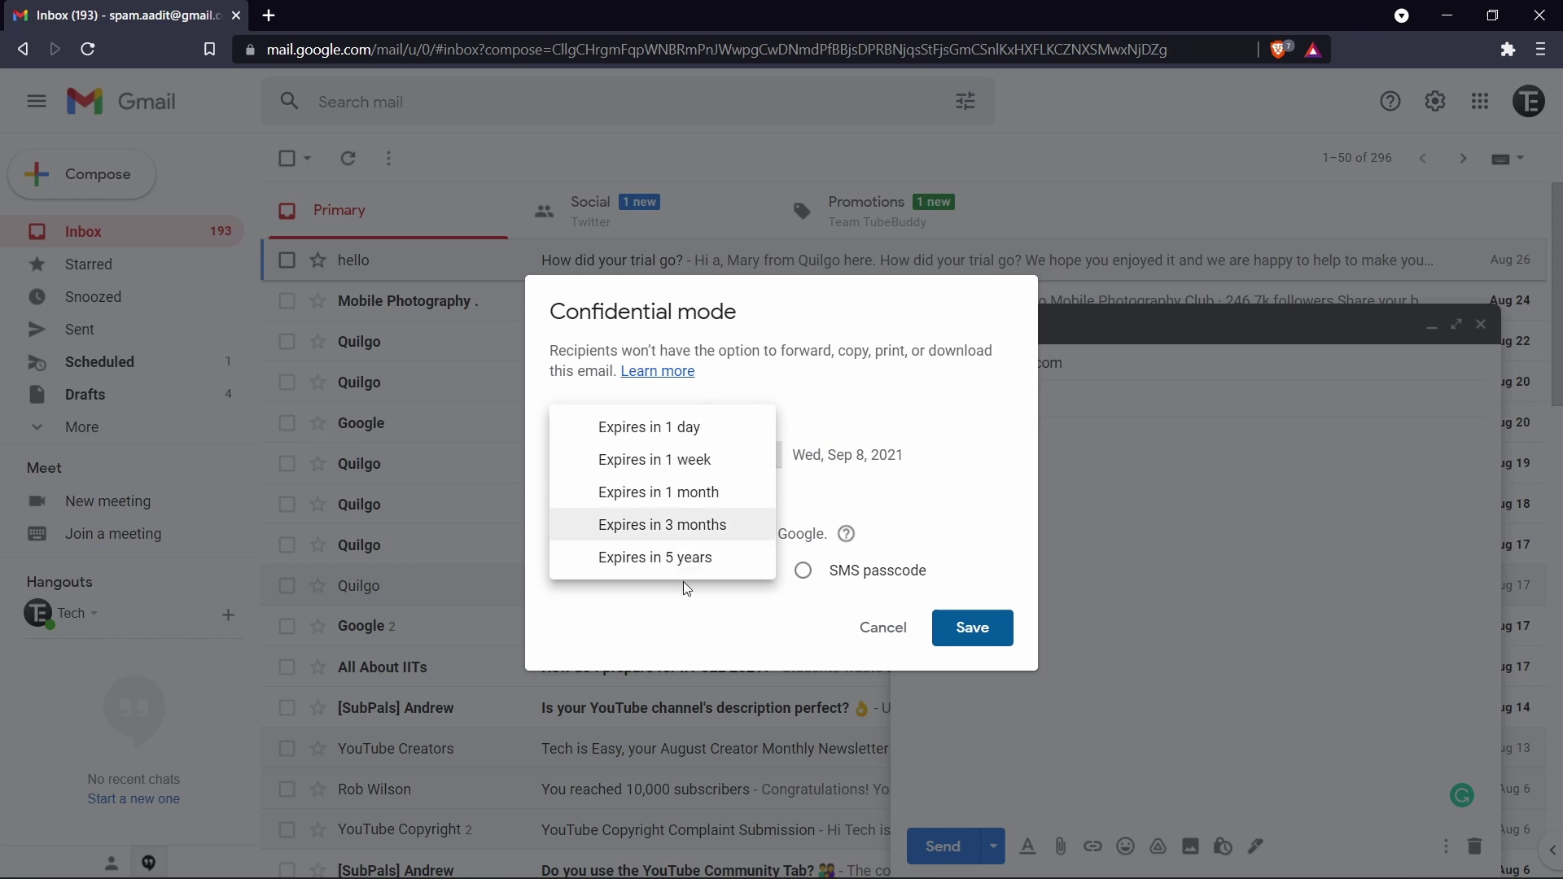
click(680, 473)
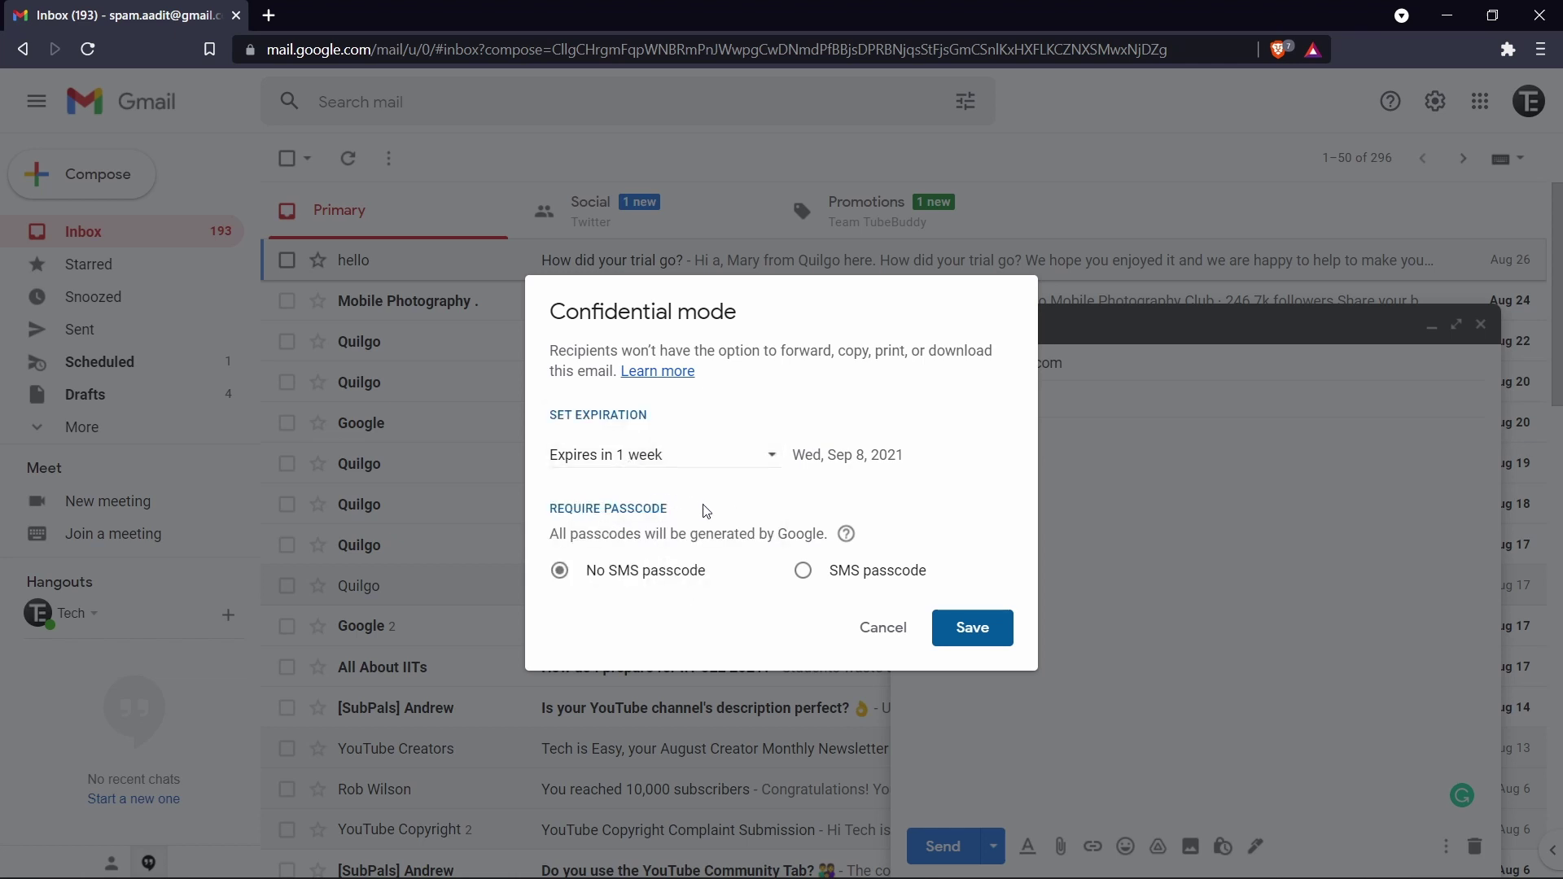
mouse_move(846, 534)
click(966, 628)
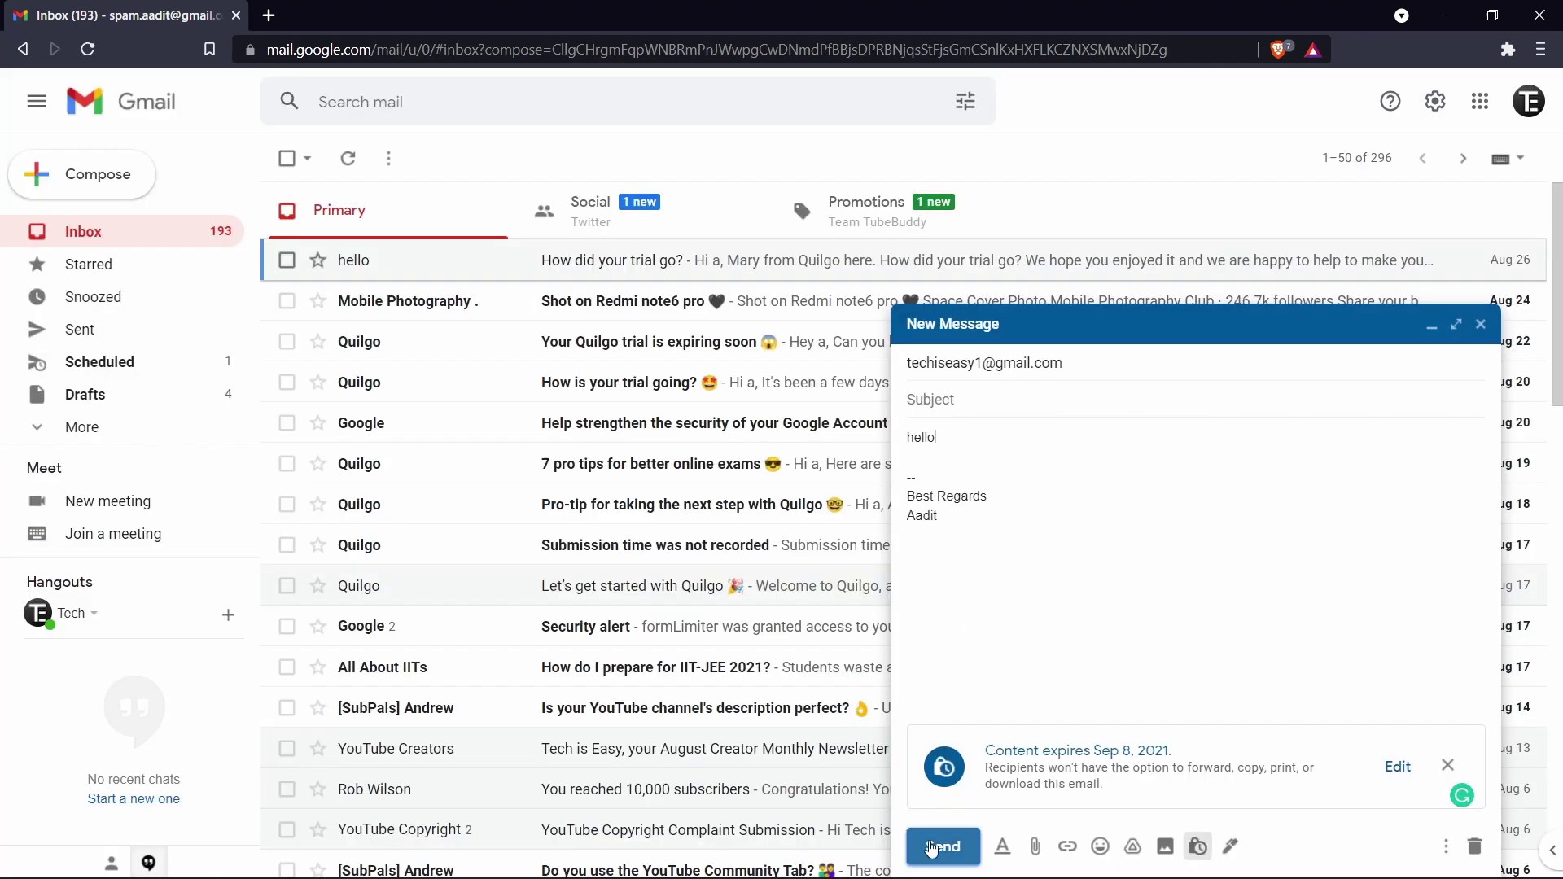
Step: Send the confidential hello email, then check the received copy's More menu for blocked actions
click(943, 847)
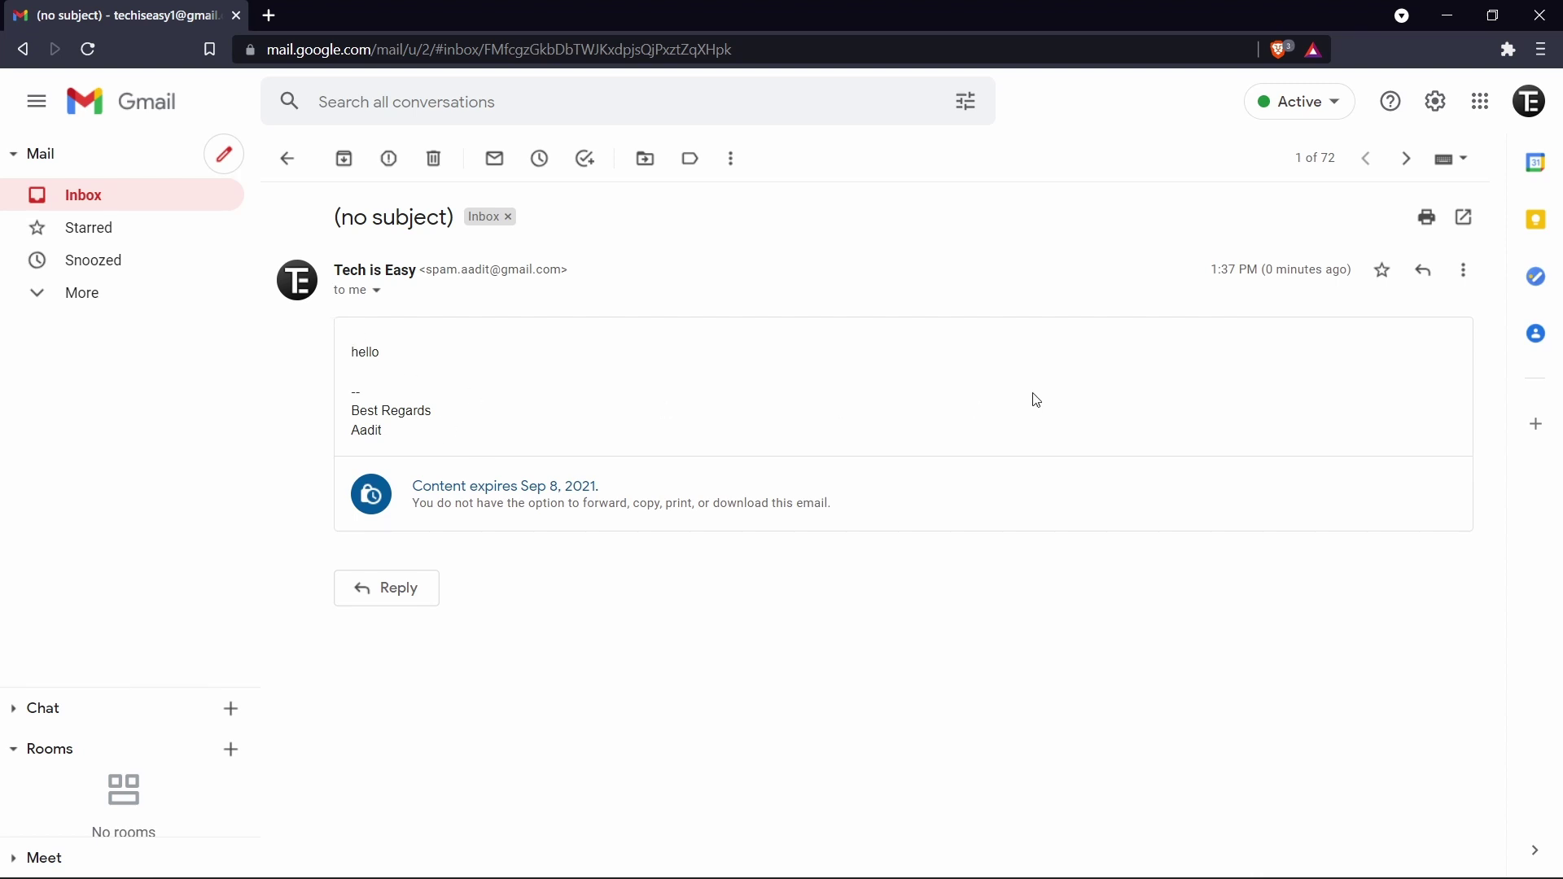
click(1464, 270)
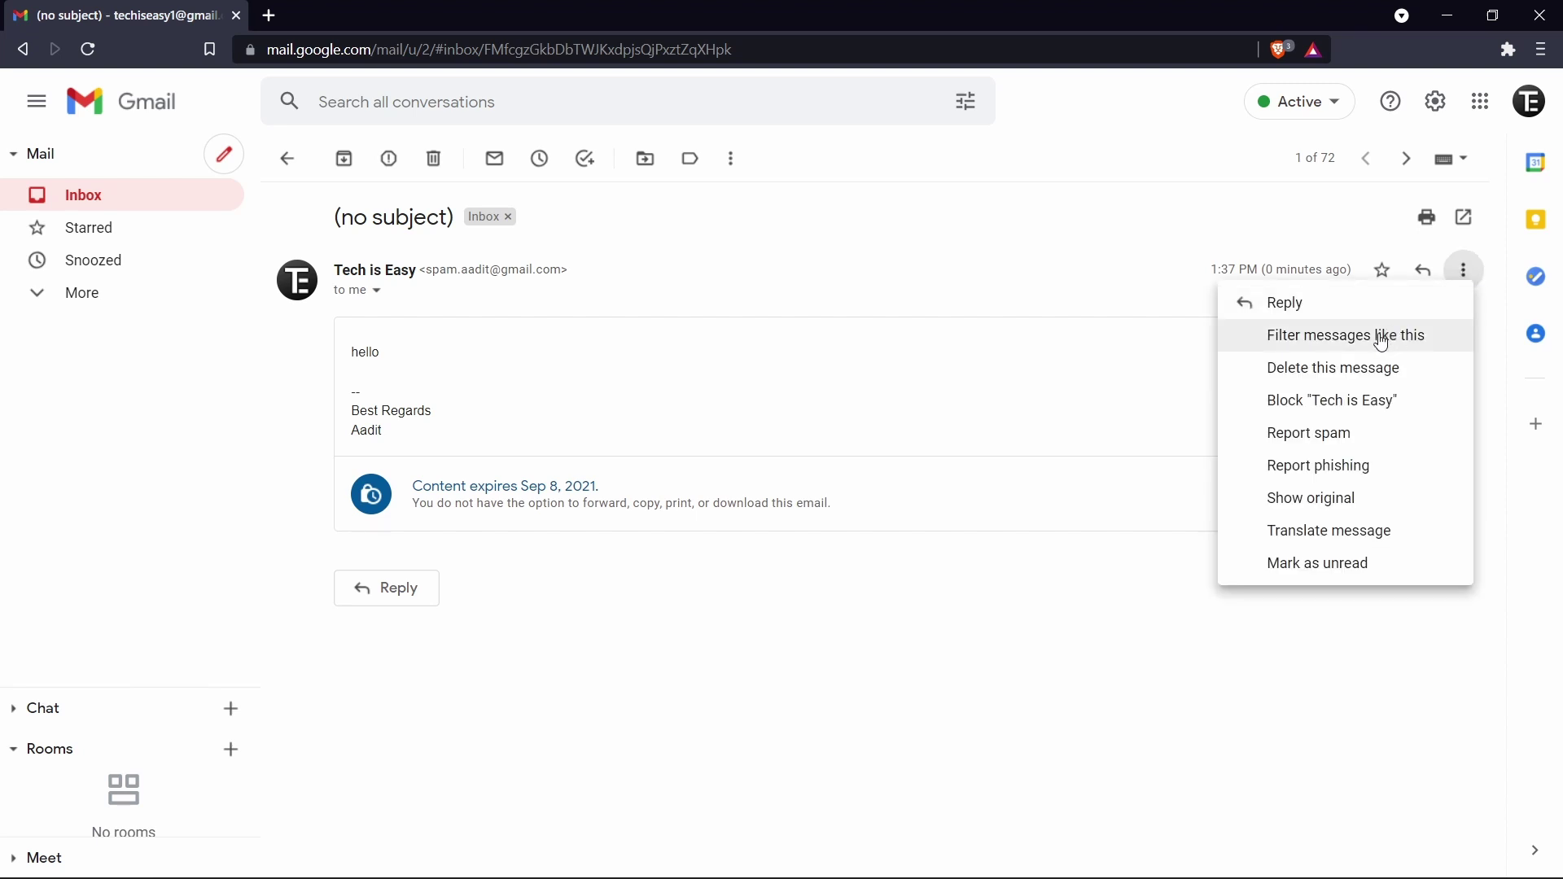
click(644, 431)
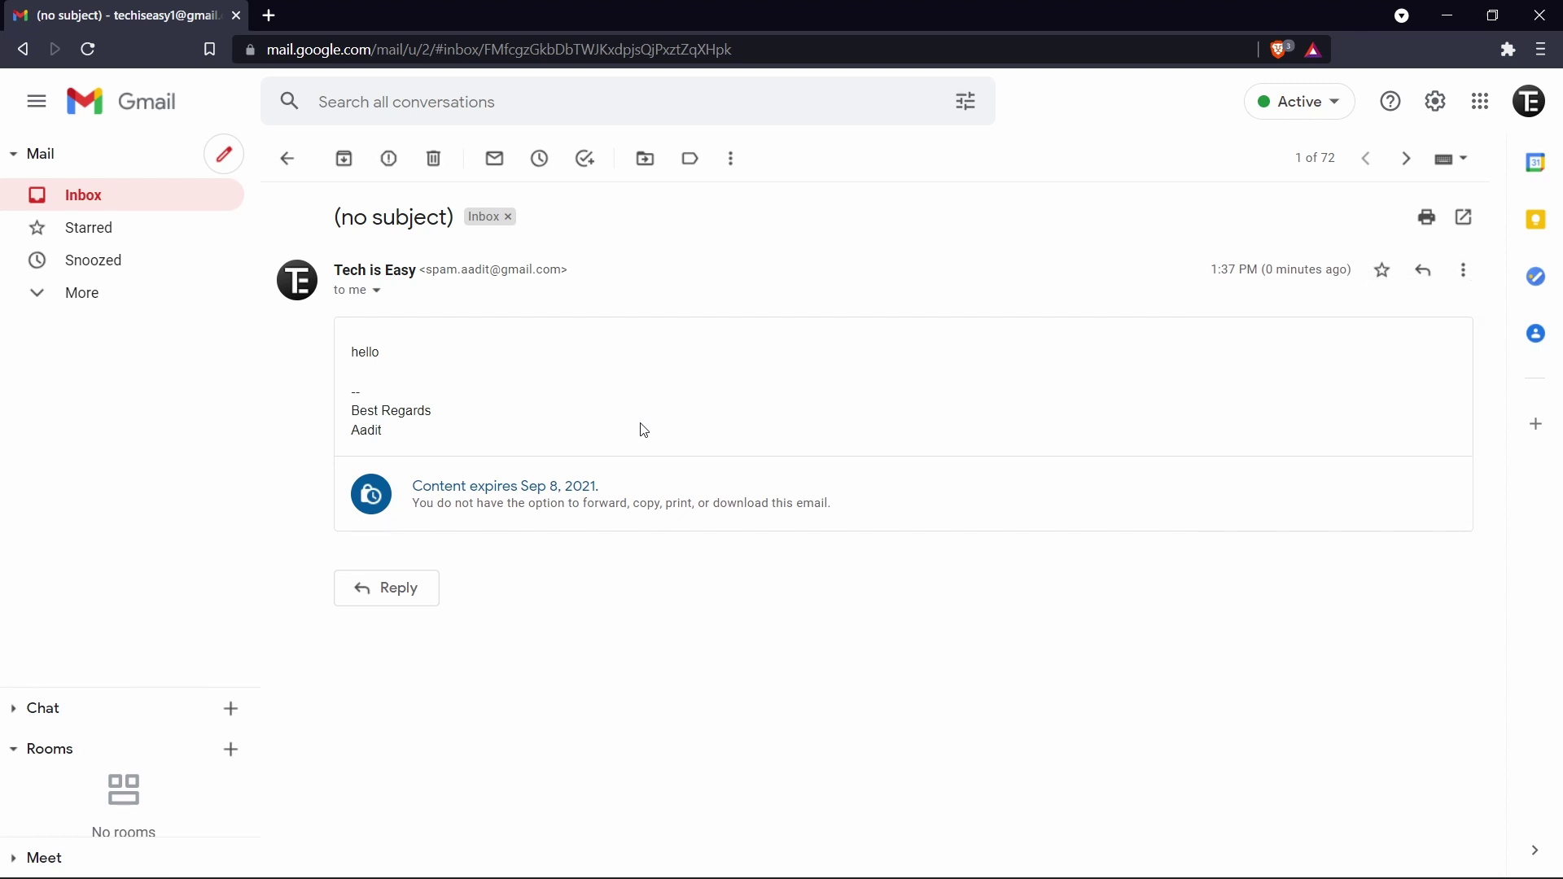